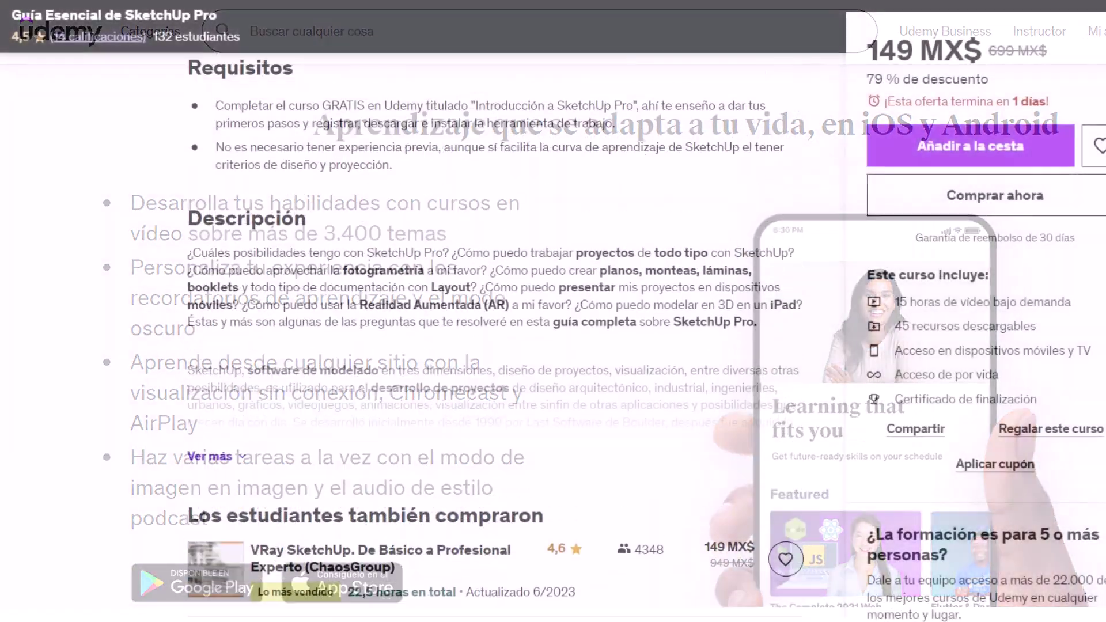
- Scroll the Udemy course page toward the Contenido del curso list
{"action": "scroll", "coordinate": [1025, 279], "scroll_direction": "up", "scroll_amount": 10}
{"action": "scroll", "coordinate": [553, 311], "scroll_direction": "up", "scroll_amount": 5}
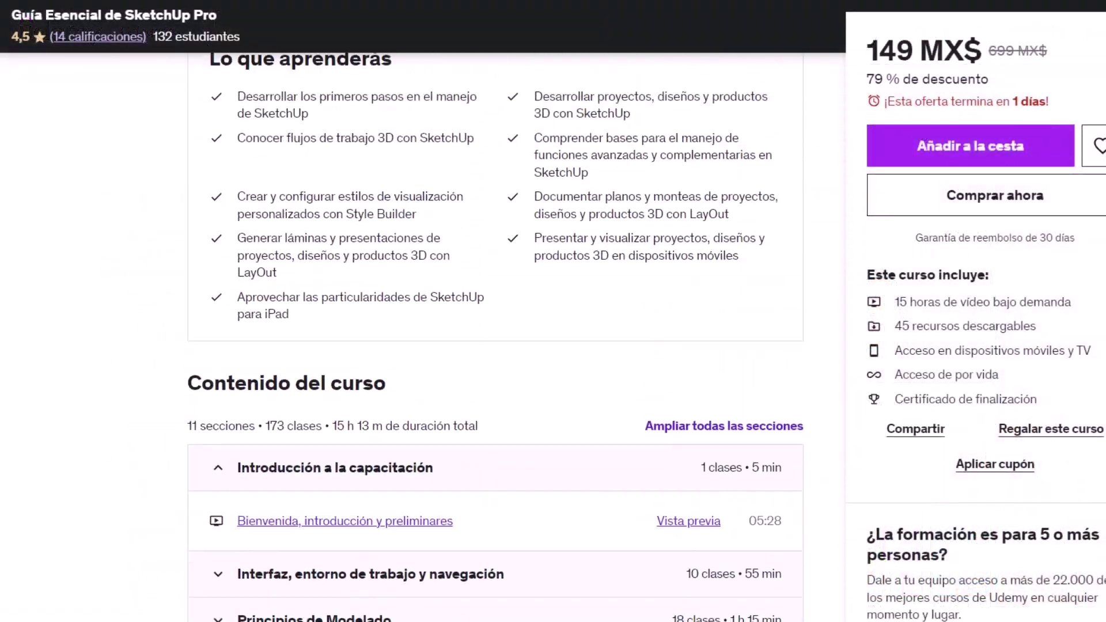
{"action": "scroll", "coordinate": [553, 311], "scroll_direction": "up", "scroll_amount": 6}
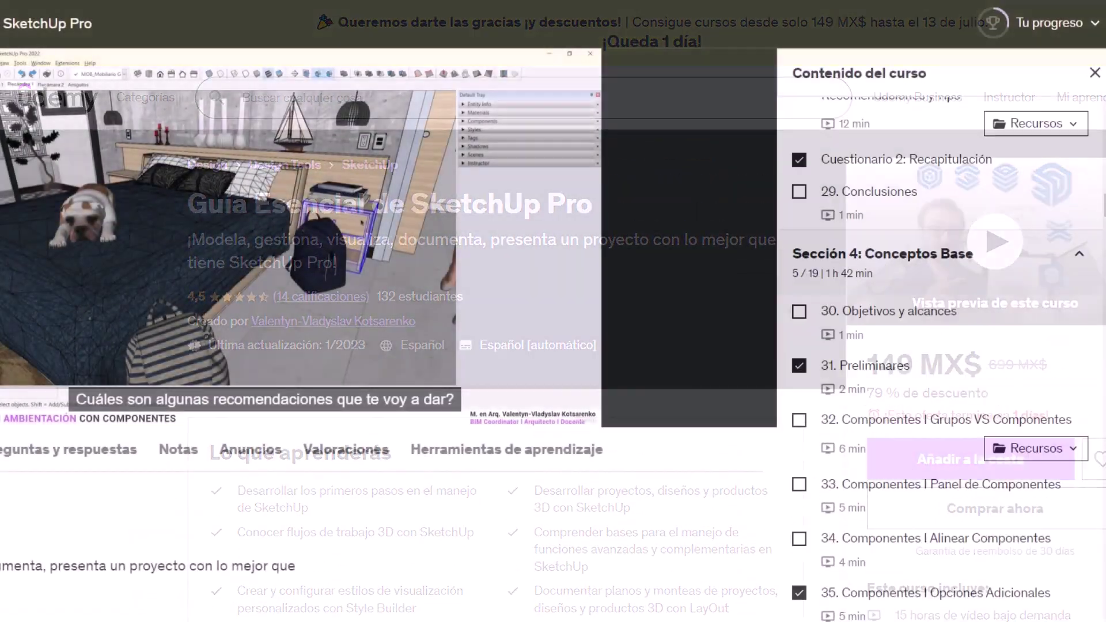
- Collapse Sección 1 through Sección 6 in the Contenido del curso sidebar
{"action": "scroll", "coordinate": [941, 346], "scroll_direction": "up", "scroll_amount": 10}
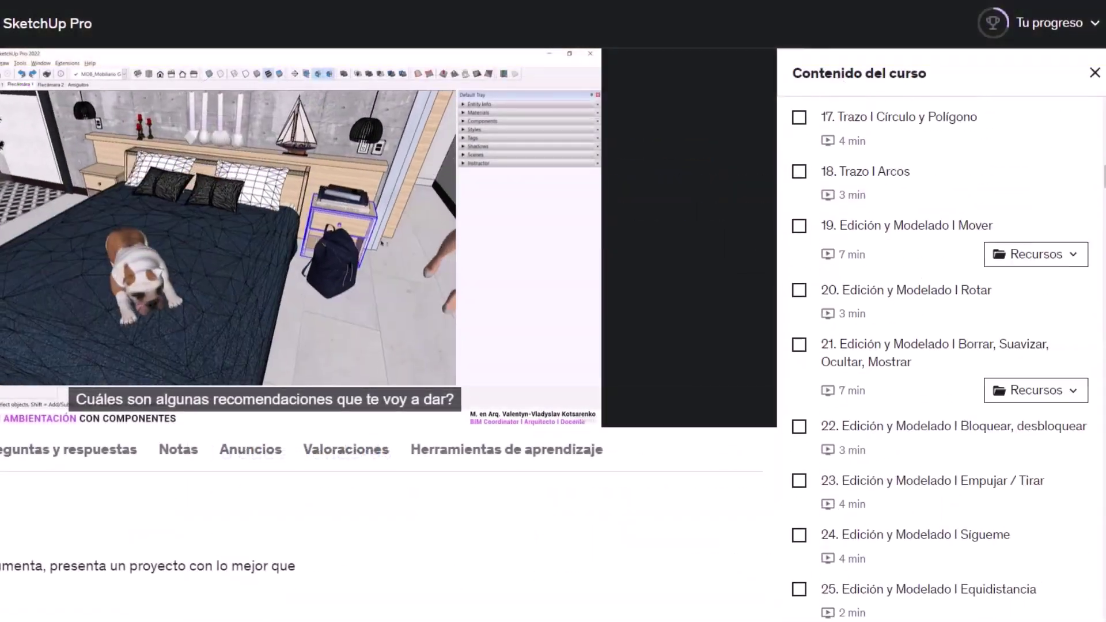
{"action": "scroll", "coordinate": [941, 345], "scroll_direction": "up", "scroll_amount": 8}
{"action": "scroll", "coordinate": [942, 346], "scroll_direction": "up", "scroll_amount": 8}
{"action": "left_click", "coordinate": [1079, 121]}
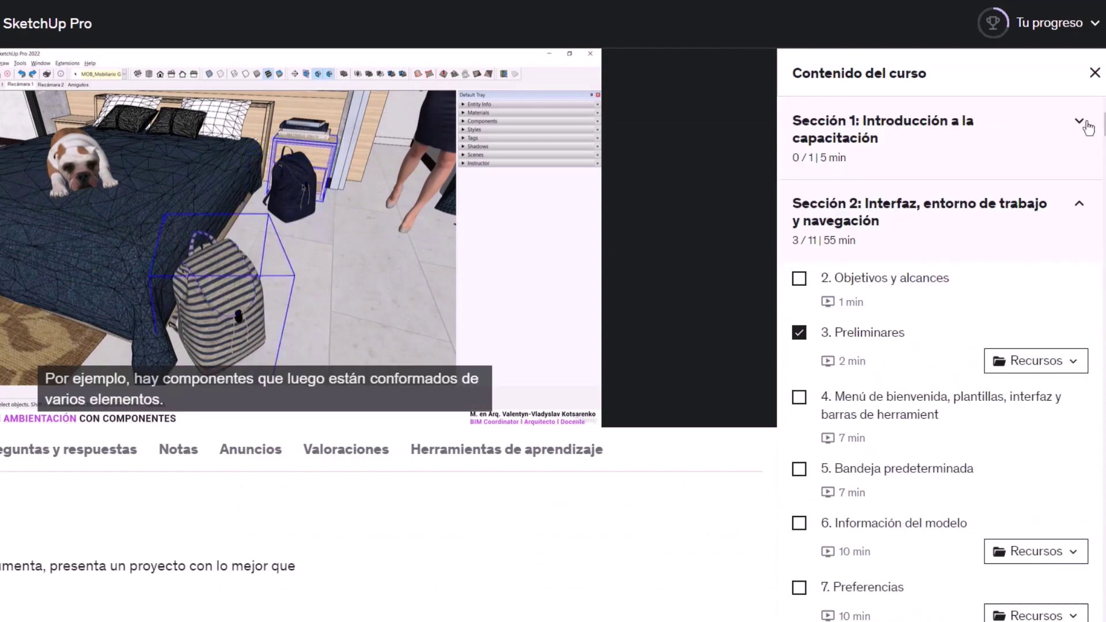
{"action": "left_click", "coordinate": [1079, 210]}
{"action": "left_click", "coordinate": [1079, 288]}
{"action": "left_click", "coordinate": [1079, 354]}
{"action": "left_click", "coordinate": [1080, 416]}
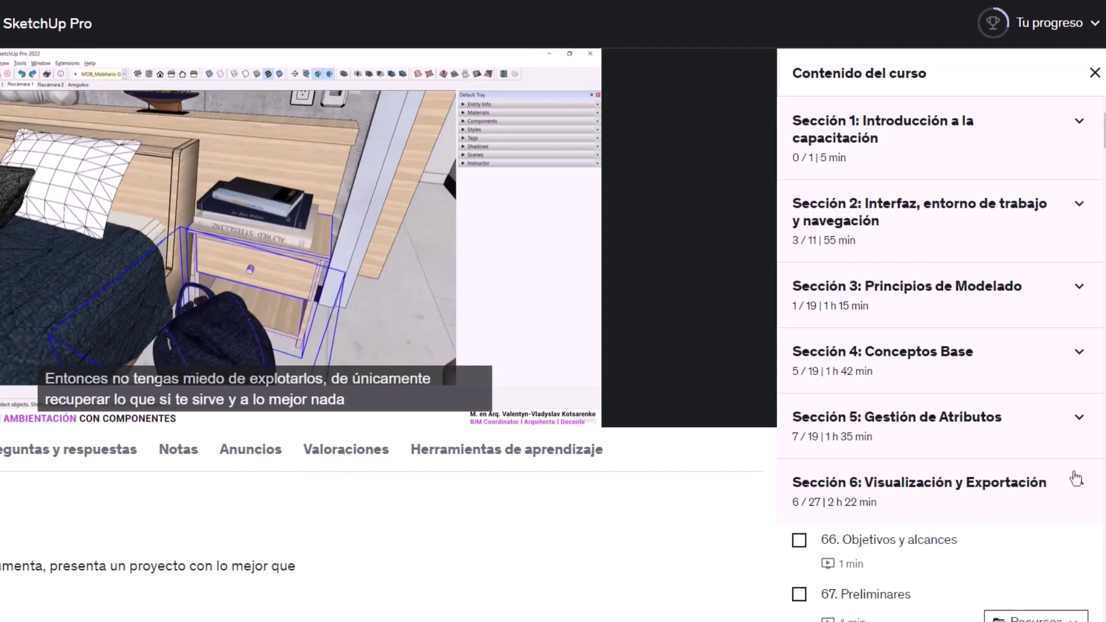
{"action": "left_click", "coordinate": [1078, 482]}
- Collapse Sección 7 through Sección 11, leaving only section titles listed
{"action": "left_click", "coordinate": [1081, 370]}
{"action": "left_click", "coordinate": [1081, 452]}
{"action": "left_click", "coordinate": [1081, 264]}
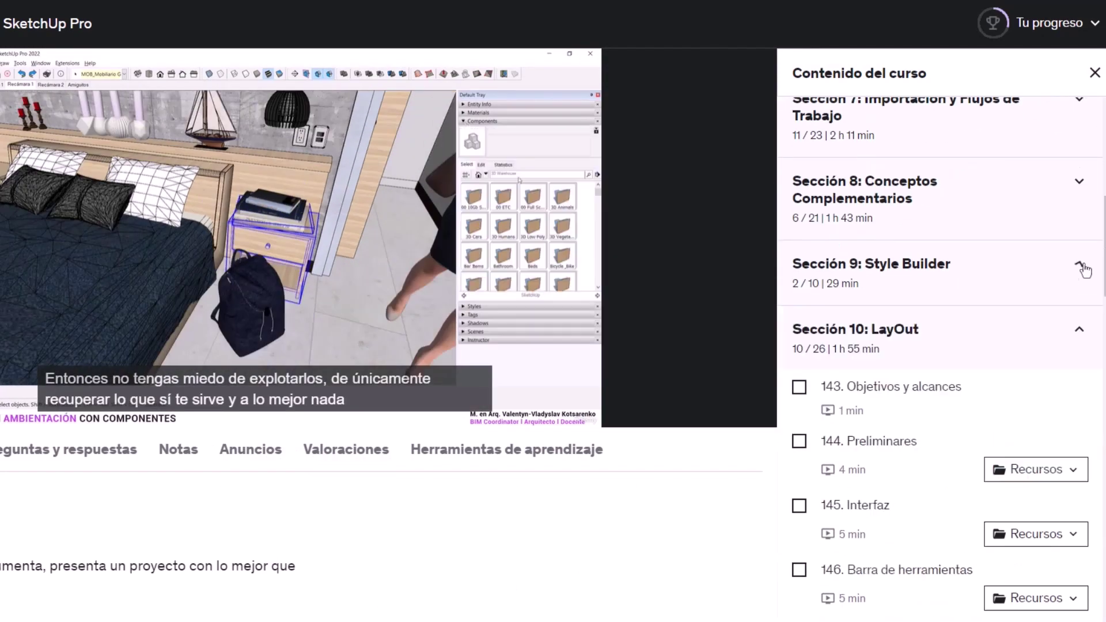
{"action": "left_click", "coordinate": [1081, 337]}
{"action": "left_click", "coordinate": [1081, 394]}
{"action": "scroll", "coordinate": [1098, 441], "scroll_direction": "up", "scroll_amount": 2}
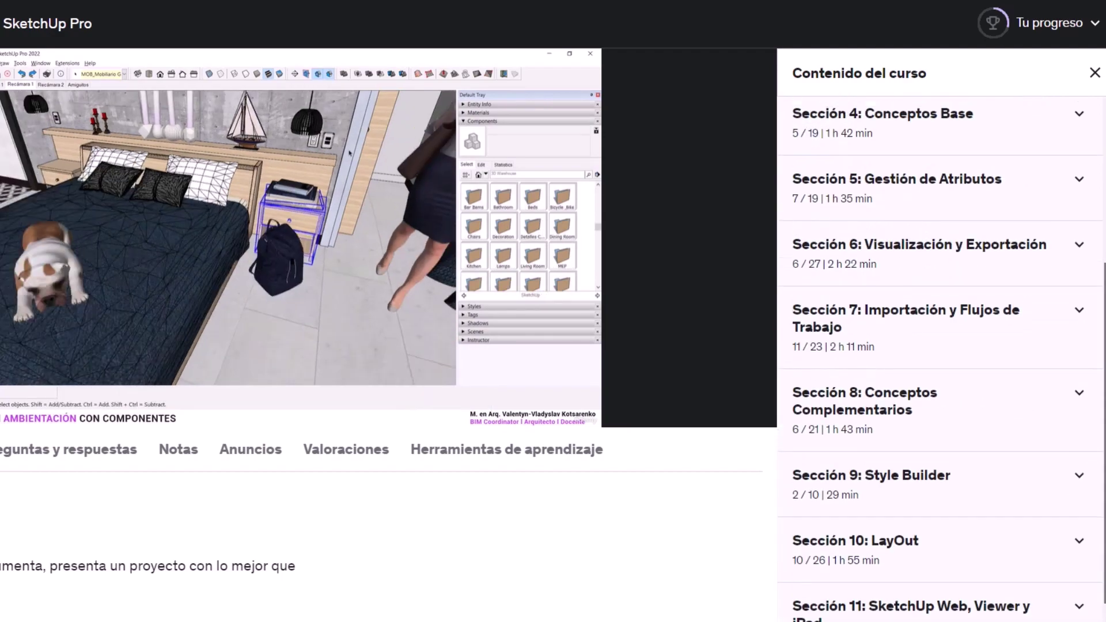
{"action": "scroll", "coordinate": [1098, 441], "scroll_direction": "up", "scroll_amount": 3}
{"action": "scroll", "coordinate": [1097, 441], "scroll_direction": "up", "scroll_amount": 1}
{"action": "scroll", "coordinate": [1098, 441], "scroll_direction": "down", "scroll_amount": 5}
{"action": "scroll", "coordinate": [1098, 441], "scroll_direction": "down", "scroll_amount": 1}
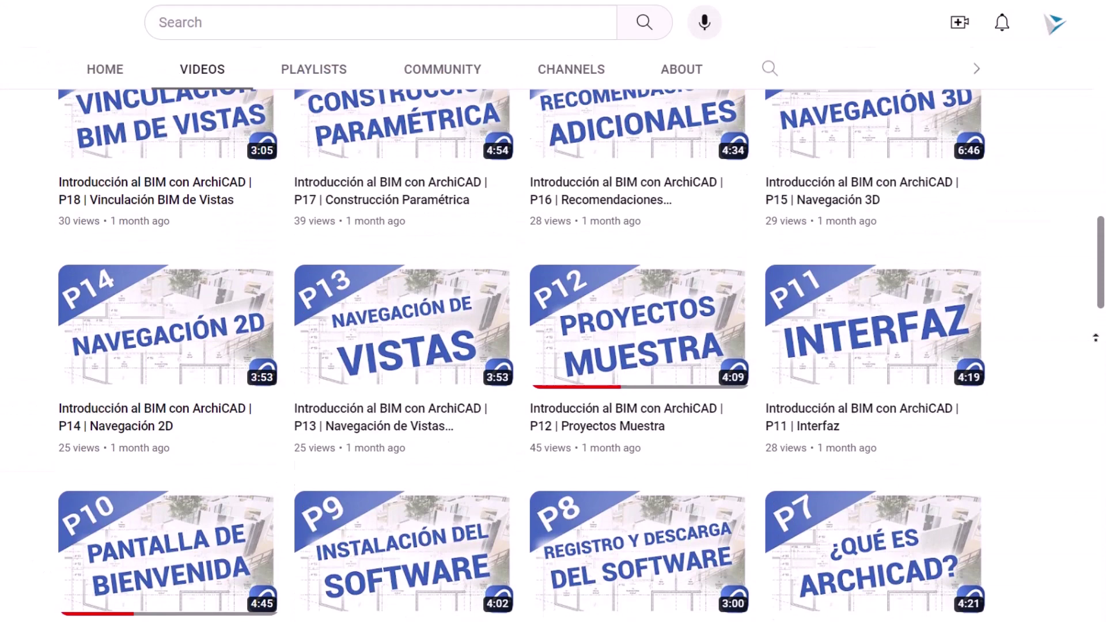
{"action": "scroll", "coordinate": [1096, 337], "scroll_direction": "up", "scroll_amount": 4}
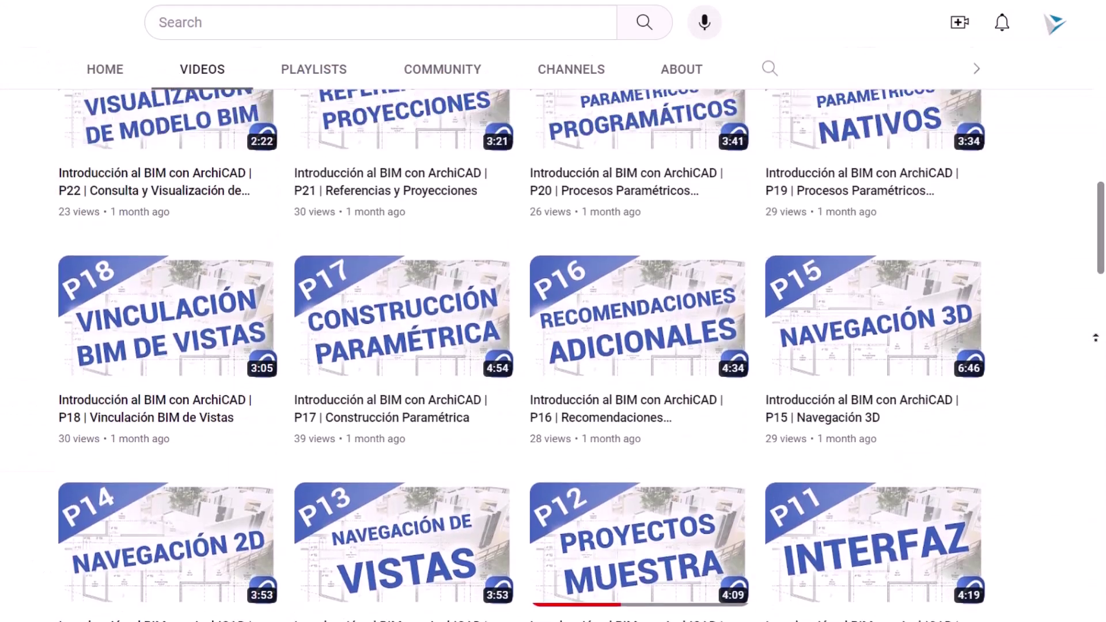
{"action": "scroll", "coordinate": [1096, 337], "scroll_direction": "up", "scroll_amount": 4}
{"action": "scroll", "coordinate": [1096, 337], "scroll_direction": "up", "scroll_amount": 4}
{"action": "scroll", "coordinate": [1096, 337], "scroll_direction": "up", "scroll_amount": 3}
{"action": "scroll", "coordinate": [1096, 337], "scroll_direction": "up", "scroll_amount": 4}
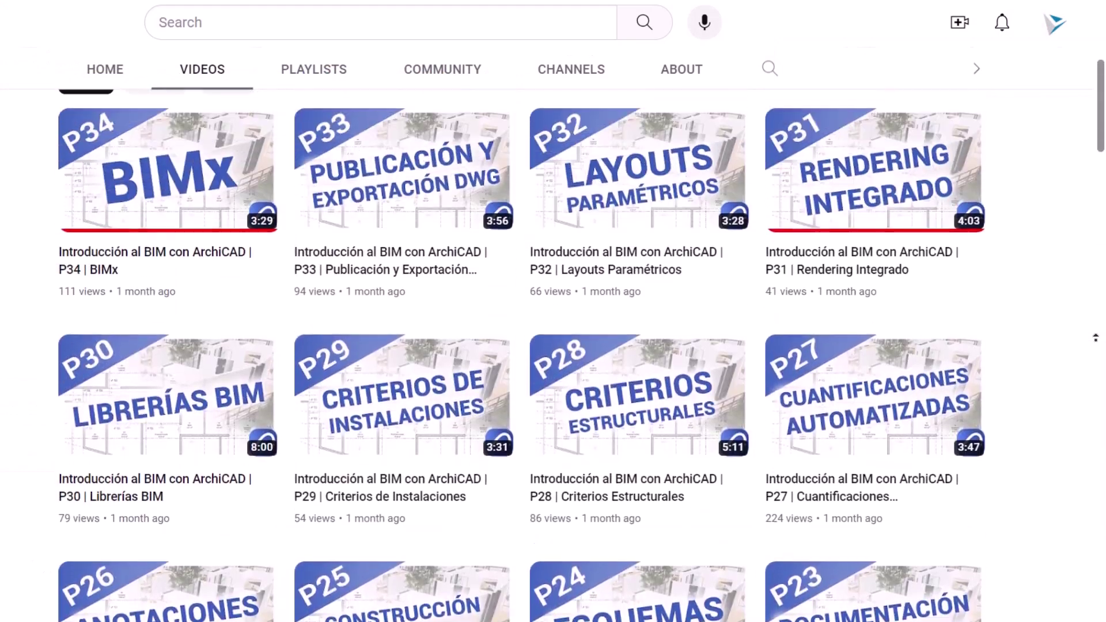
{"action": "scroll", "coordinate": [1096, 337], "scroll_direction": "up", "scroll_amount": 3}
{"action": "scroll", "coordinate": [1096, 337], "scroll_direction": "up", "scroll_amount": 3}
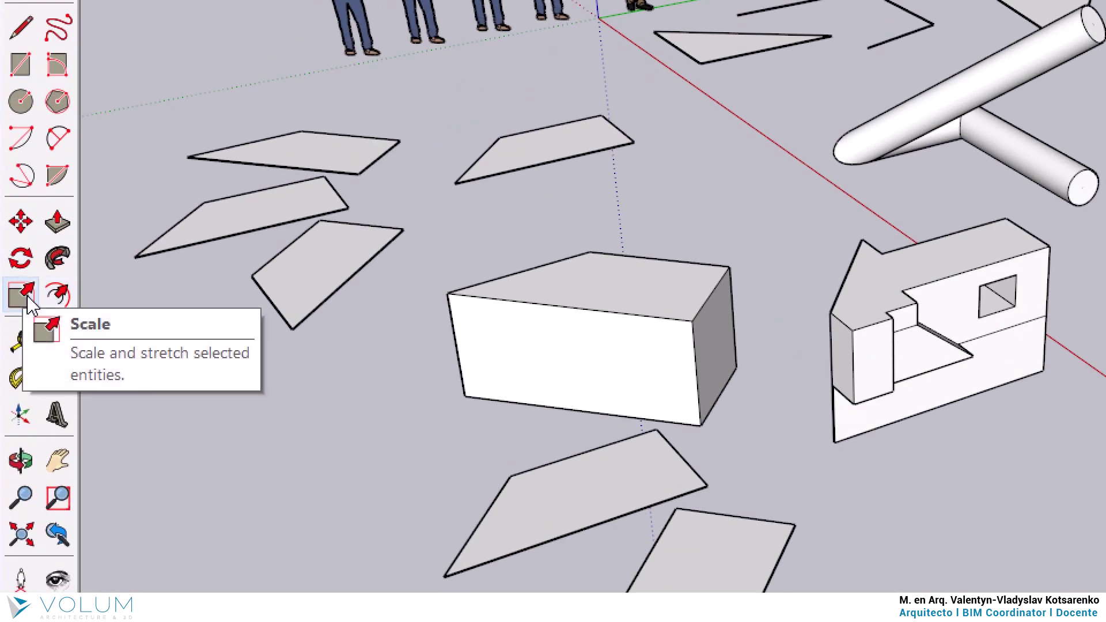
- Inset the four-sided face three times with Offset, creating three nested outlines
{"action": "left_click", "coordinate": [60, 302]}
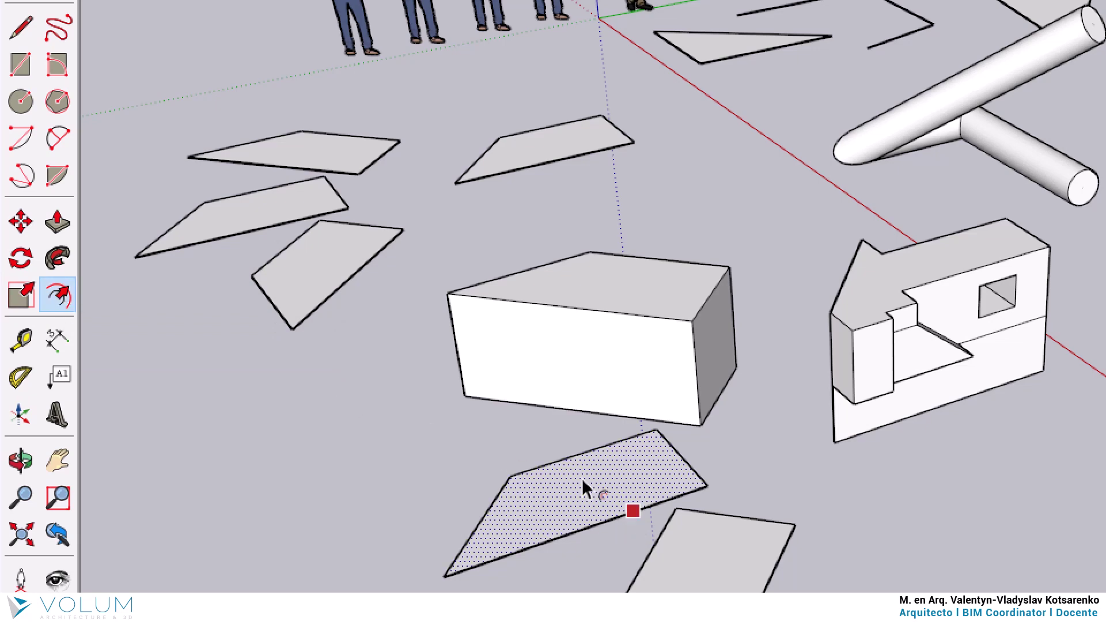
{"action": "scroll", "coordinate": [588, 490], "scroll_direction": "up", "scroll_amount": 2}
{"action": "scroll", "coordinate": [597, 477], "scroll_direction": "up", "scroll_amount": 3}
{"action": "mouse_move", "coordinate": [598, 477]}
{"action": "middle_mouse_down"}
{"action": "mouse_move", "coordinate": [679, 259]}
{"action": "mouse_move", "coordinate": [695, 270]}
{"action": "middle_mouse_up"}
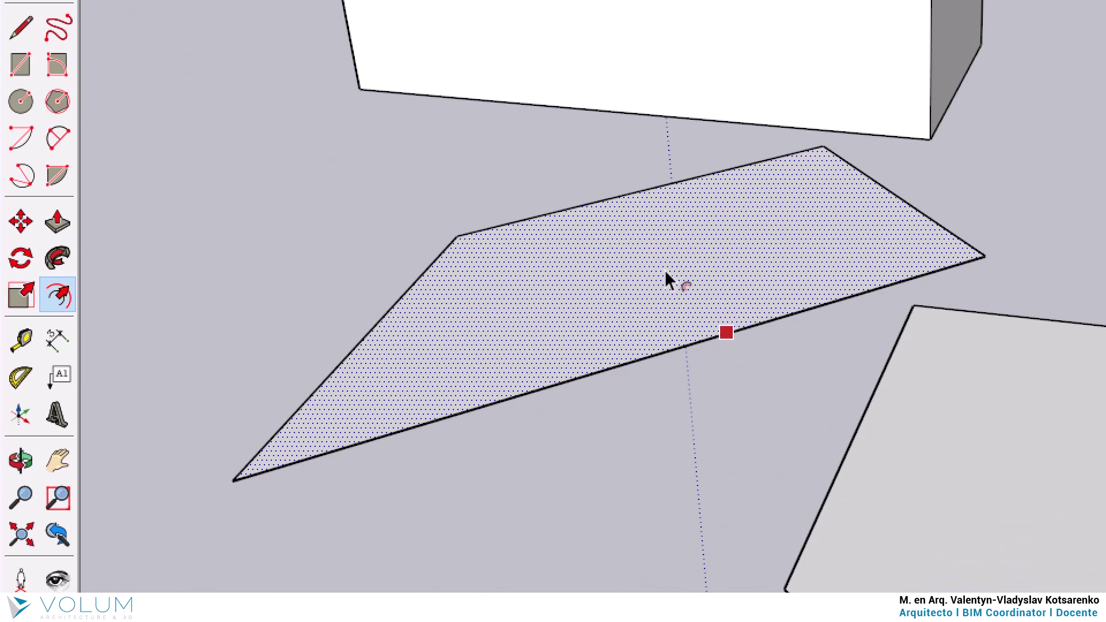
{"action": "left_click", "coordinate": [445, 307]}
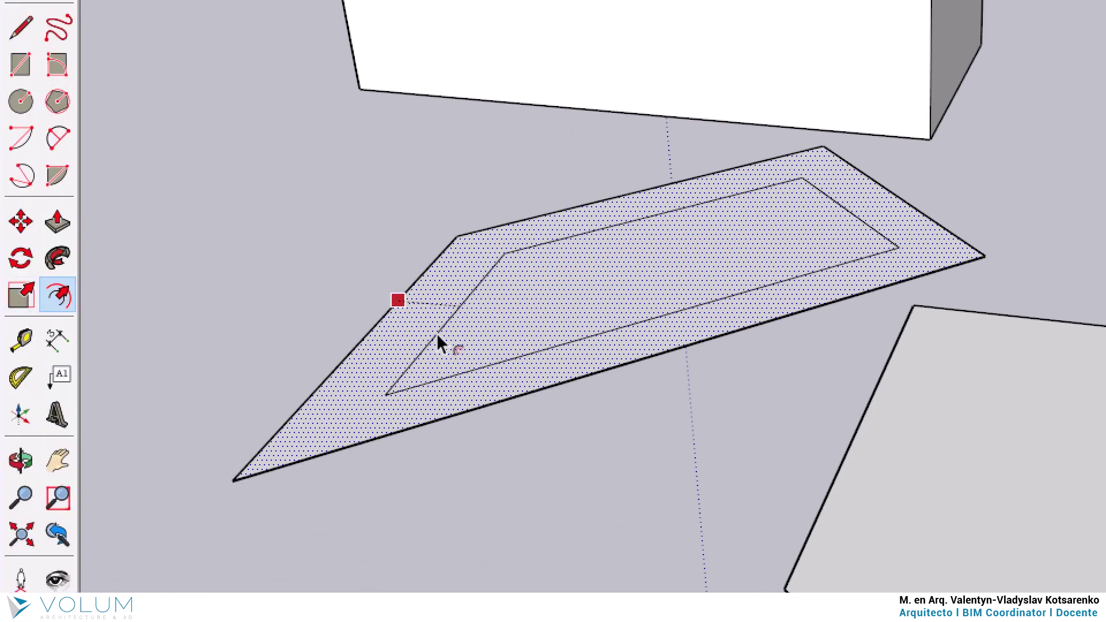
{"action": "scroll", "coordinate": [426, 345], "scroll_direction": "up", "scroll_amount": 2}
{"action": "middle_click_drag", "start_coordinate": [426, 346], "coordinate": [578, 318]}
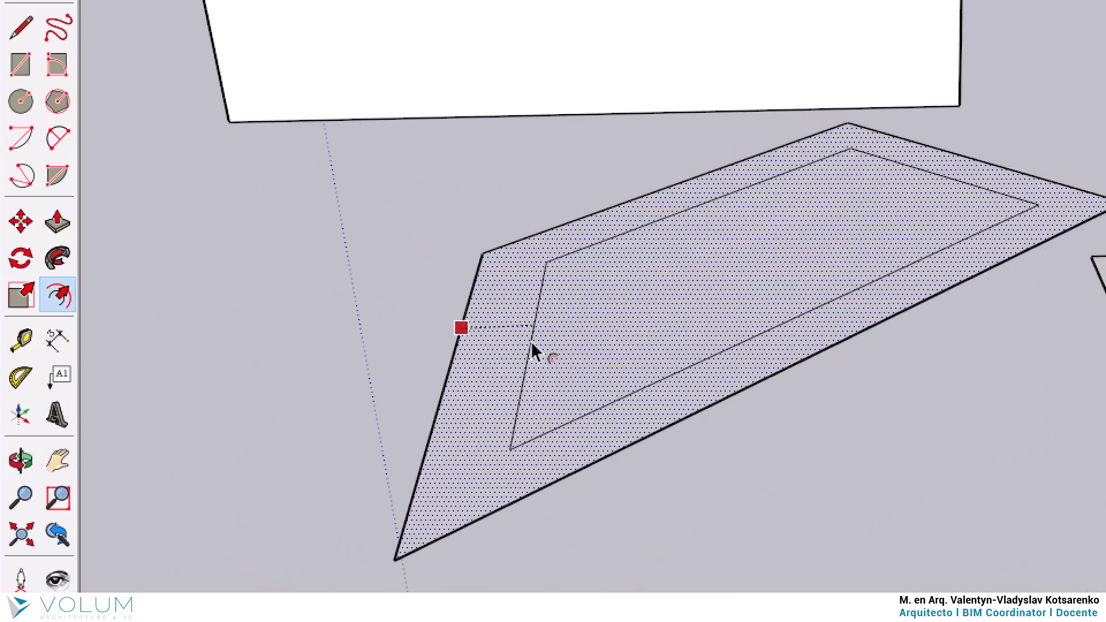
{"action": "left_click", "coordinate": [507, 349]}
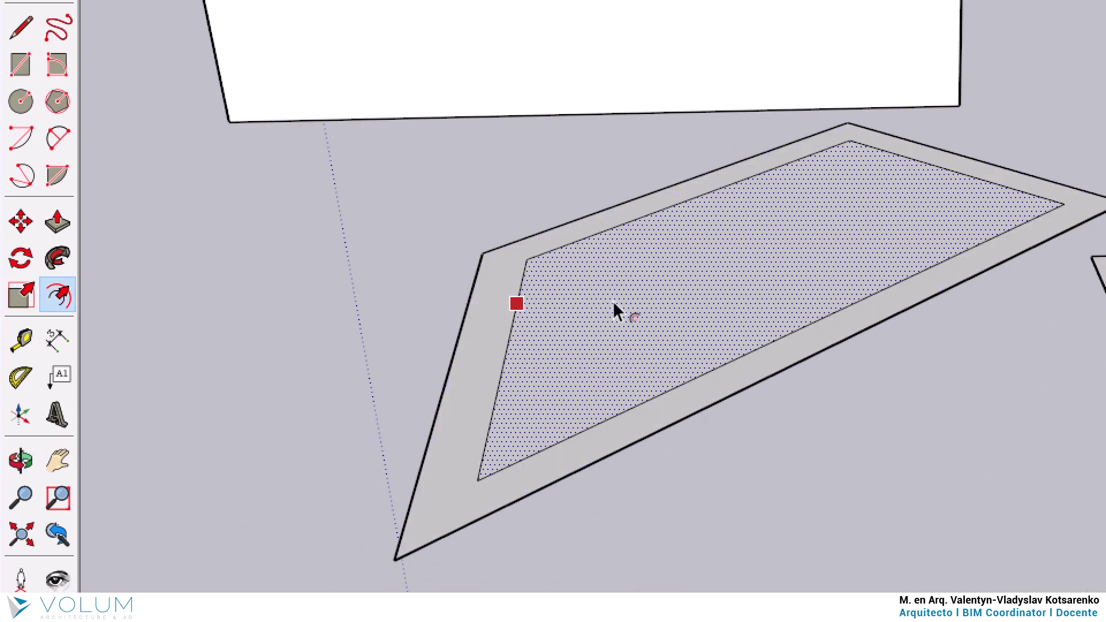
{"action": "left_click", "coordinate": [562, 279]}
{"action": "left_click", "coordinate": [560, 293]}
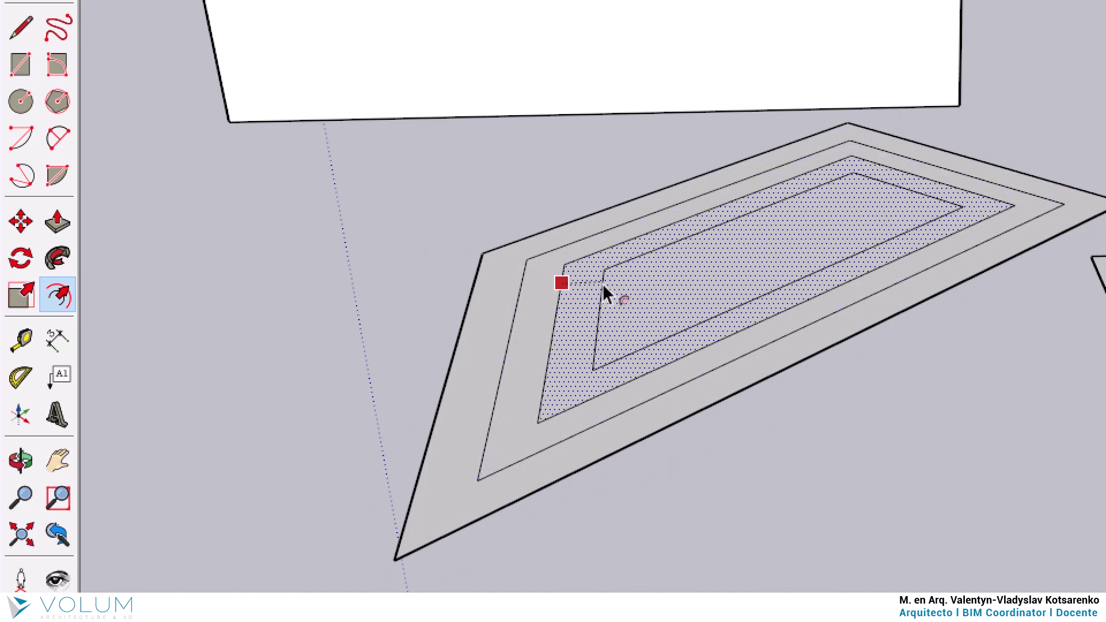
{"action": "left_click", "coordinate": [601, 286]}
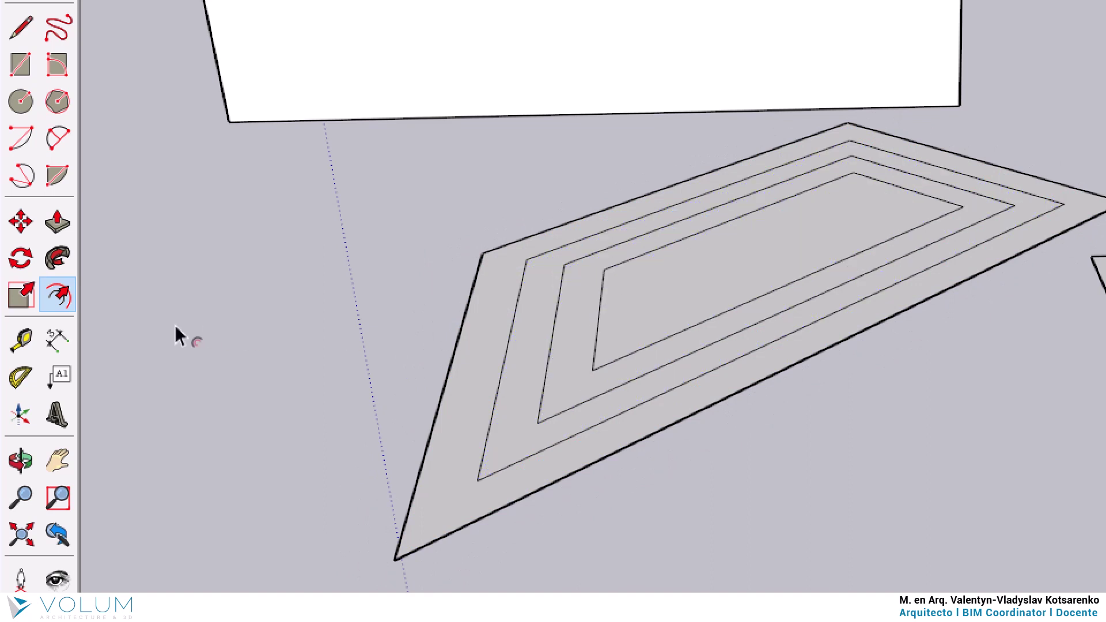
- Push/pull the innermost face and each surrounding ring to different heights, forming four tiers
{"action": "left_click", "coordinate": [620, 299]}
{"action": "left_click", "coordinate": [582, 332]}
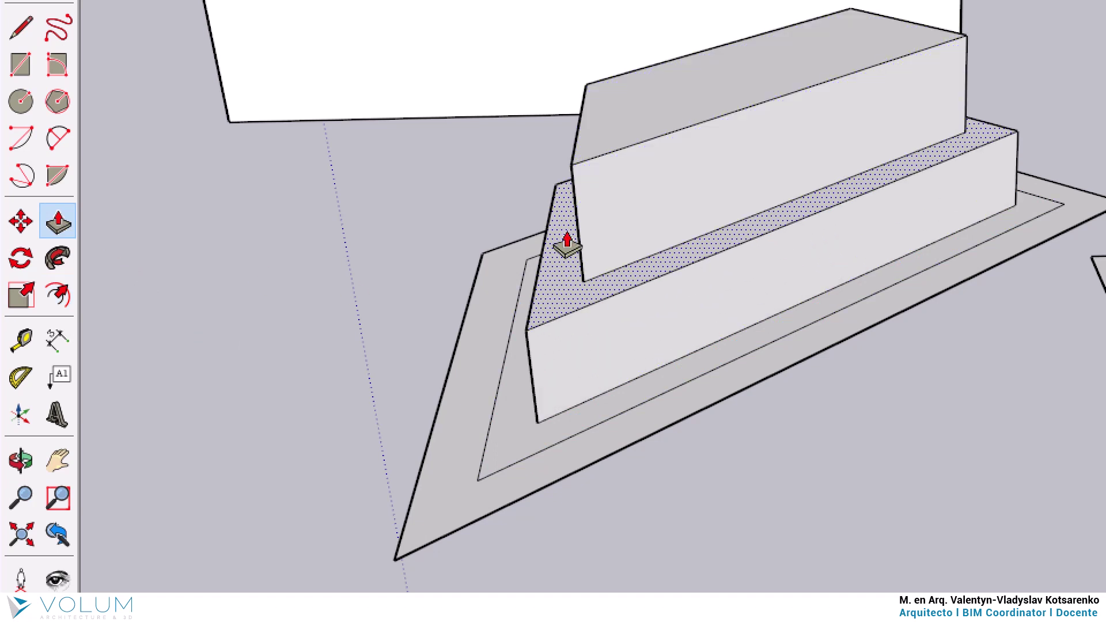
{"action": "left_click", "coordinate": [510, 410]}
{"action": "left_click", "coordinate": [501, 316]}
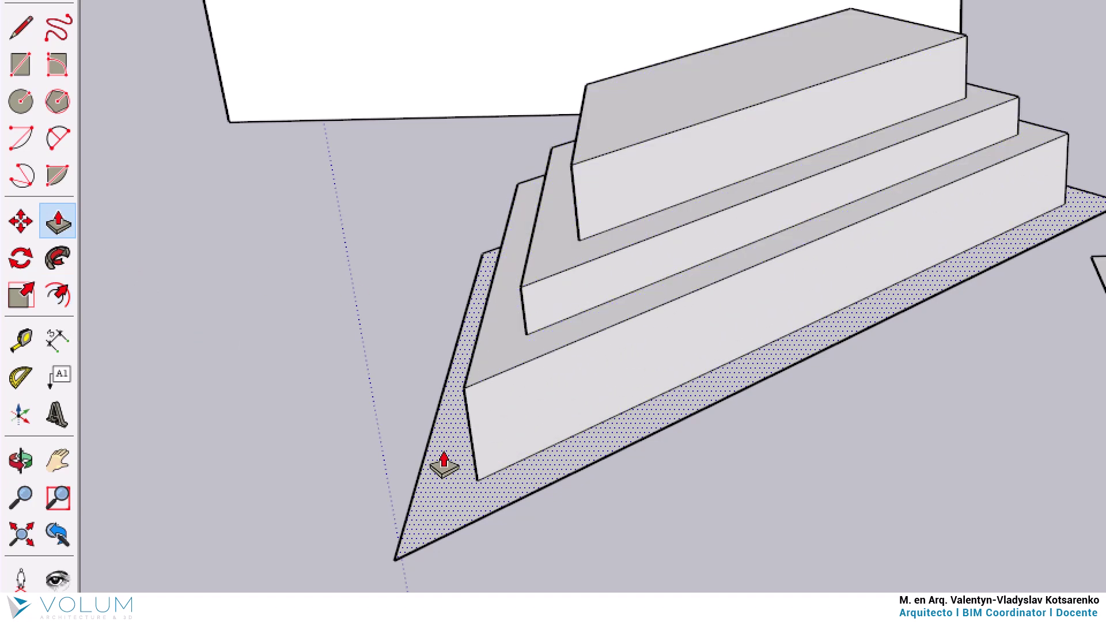
{"action": "left_click", "coordinate": [442, 416]}
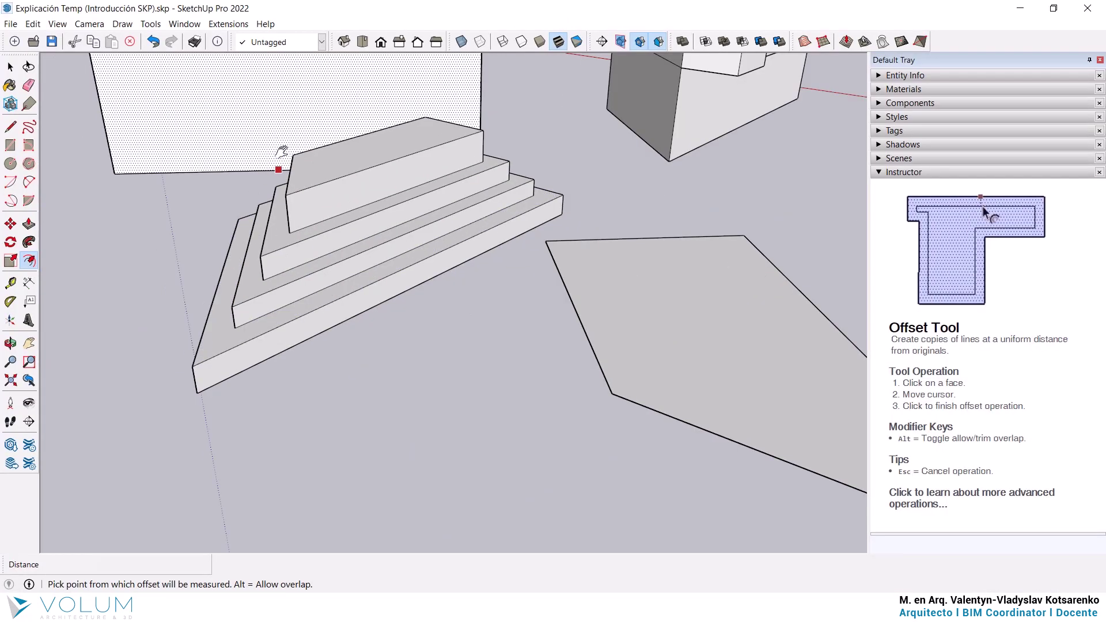
{"action": "mouse_move", "coordinate": [279, 153]}
{"action": "middle_mouse_down"}
{"action": "mouse_move", "coordinate": [369, 276]}
{"action": "mouse_move", "coordinate": [478, 289]}
{"action": "mouse_move", "coordinate": [433, 270]}
{"action": "middle_mouse_up"}
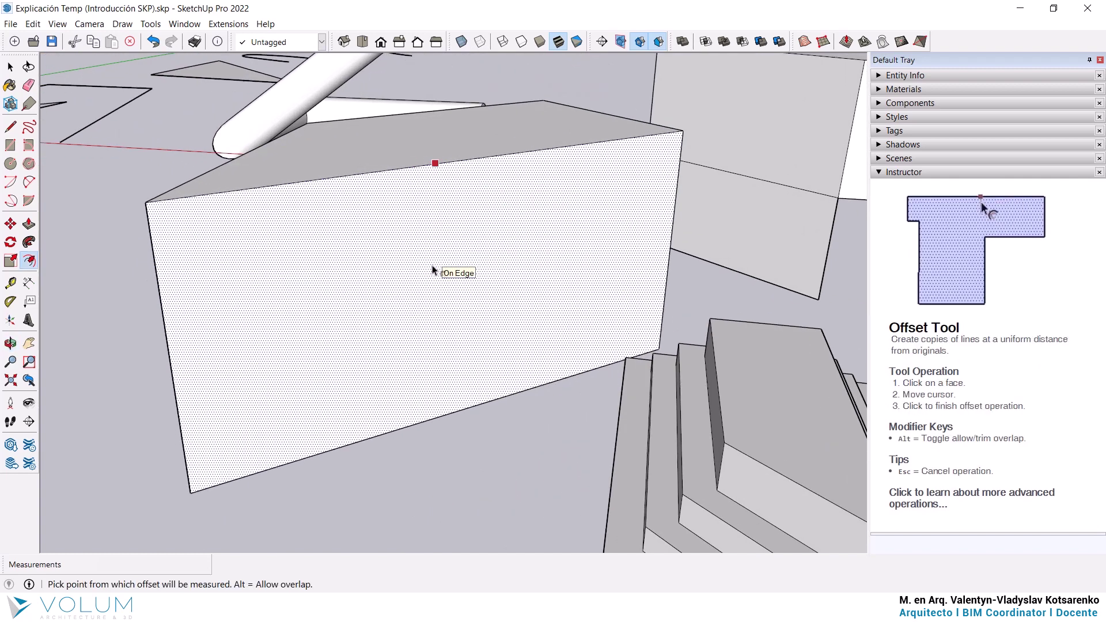
- Inset the box's front face twice, creating two nested rectangles
{"action": "left_click", "coordinate": [262, 218]}
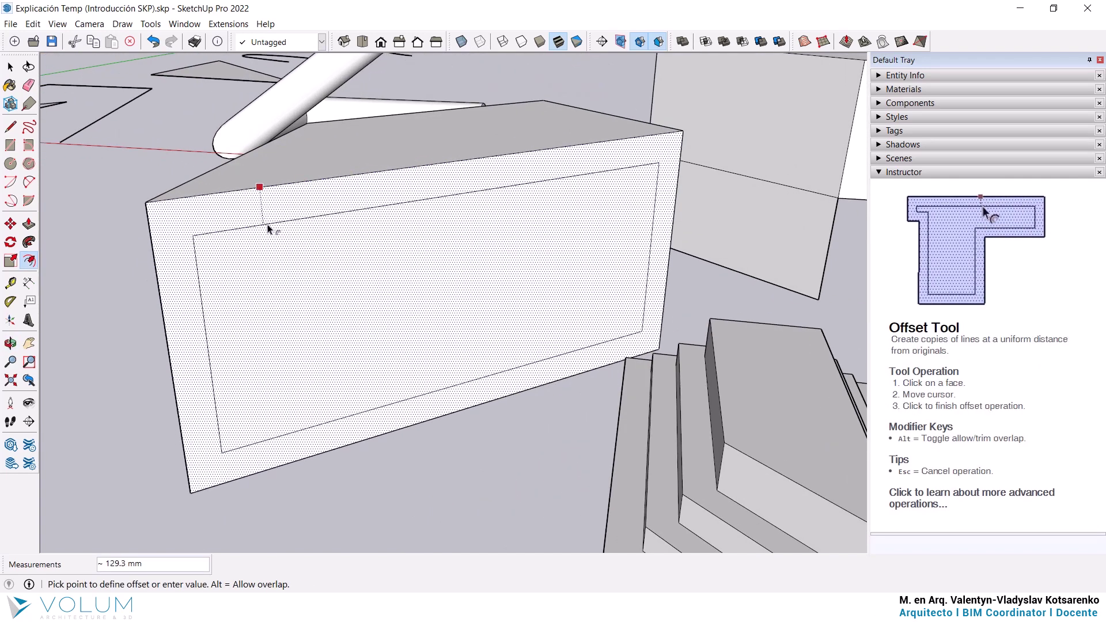
{"action": "left_click", "coordinate": [268, 229]}
{"action": "left_click", "coordinate": [285, 254]}
{"action": "left_click", "coordinate": [282, 278]}
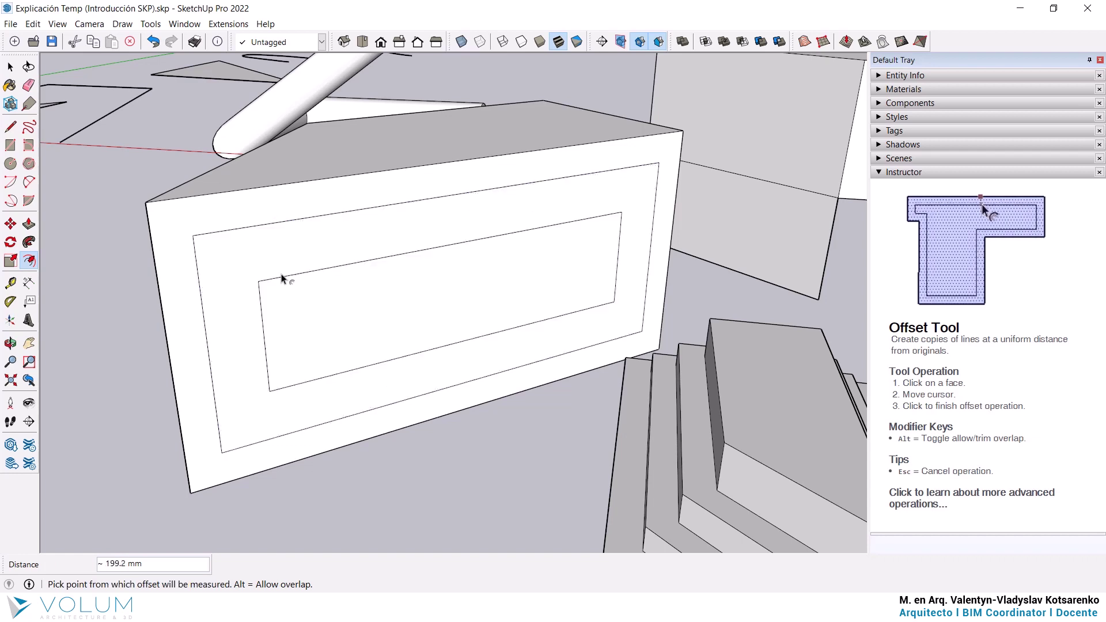
- Push the innermost rectangle 225 mm out from the front face
{"action": "left_click", "coordinate": [28, 223]}
{"action": "left_click", "coordinate": [291, 321]}
{"action": "left_click", "coordinate": [260, 259]}
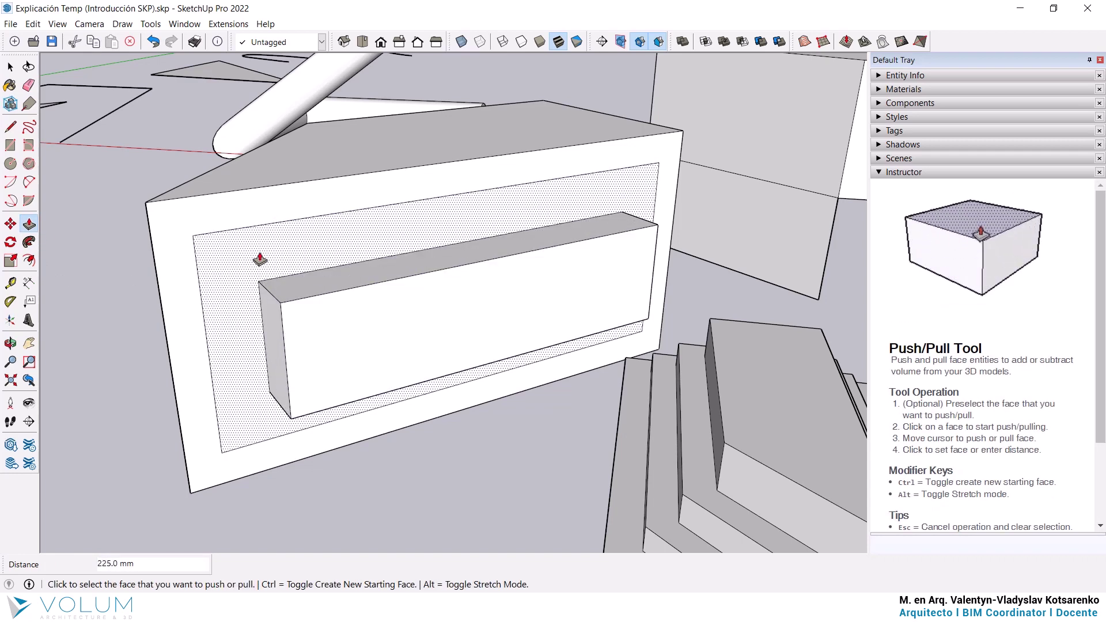
{"action": "key", "text": "Escape"}
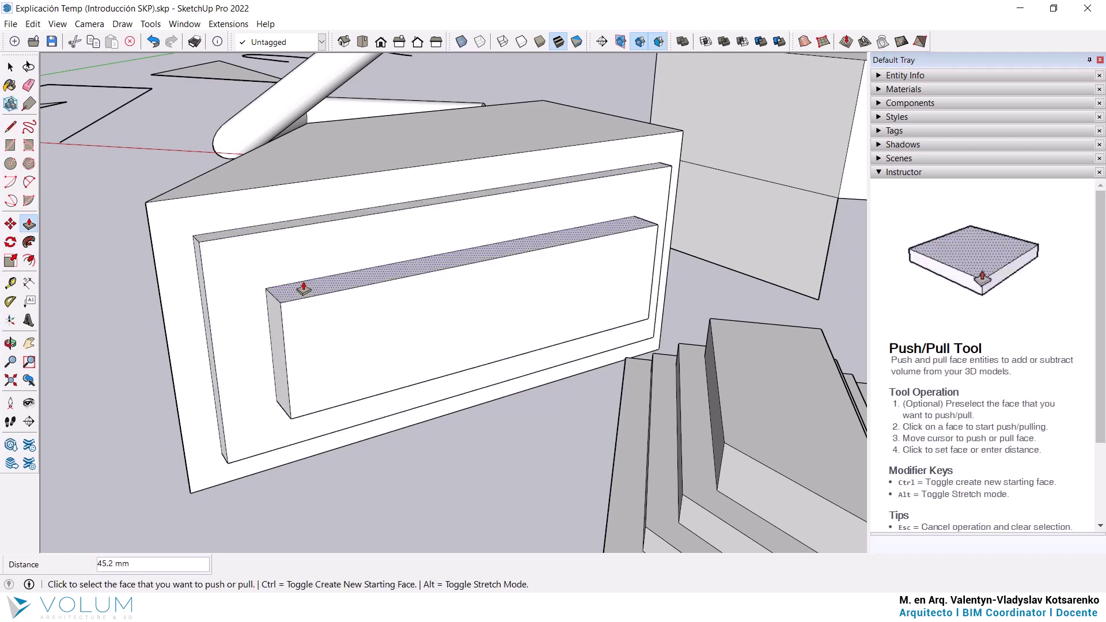
{"action": "middle_click_drag", "start_coordinate": [307, 289], "coordinate": [620, 284]}
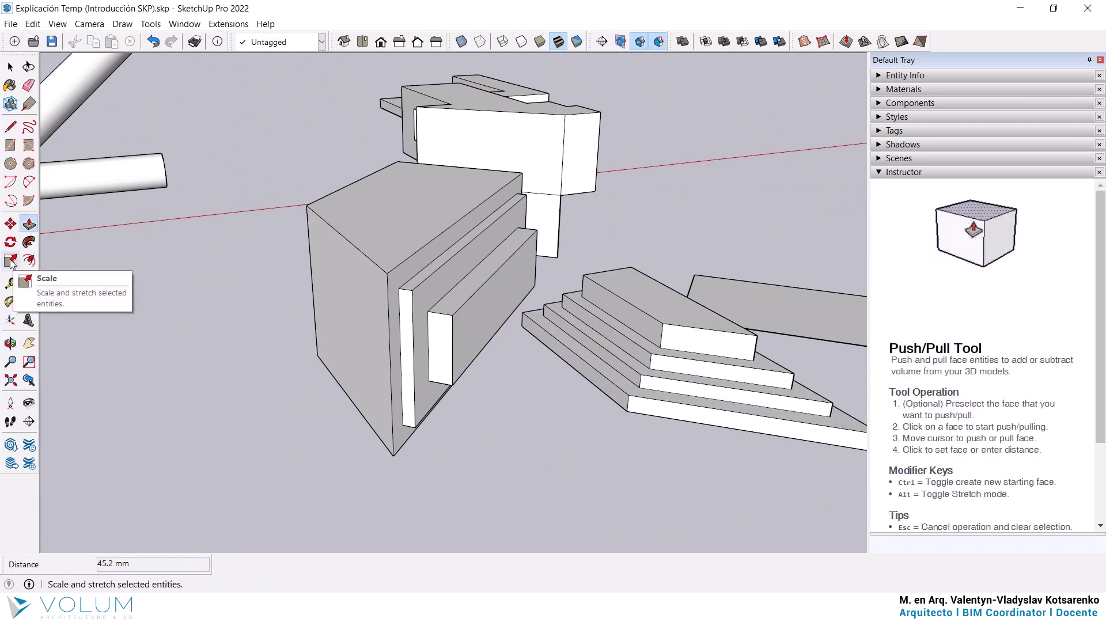
- Delete the framed shape and the side panel
{"action": "left_click", "coordinate": [11, 67]}
{"action": "scroll", "coordinate": [363, 333], "scroll_direction": "down", "scroll_amount": 3}
{"action": "mouse_move", "coordinate": [361, 330]}
{"action": "middle_mouse_down"}
{"action": "mouse_move", "coordinate": [585, 351]}
{"action": "mouse_move", "coordinate": [246, 469]}
{"action": "mouse_move", "coordinate": [174, 326]}
{"action": "middle_mouse_up"}
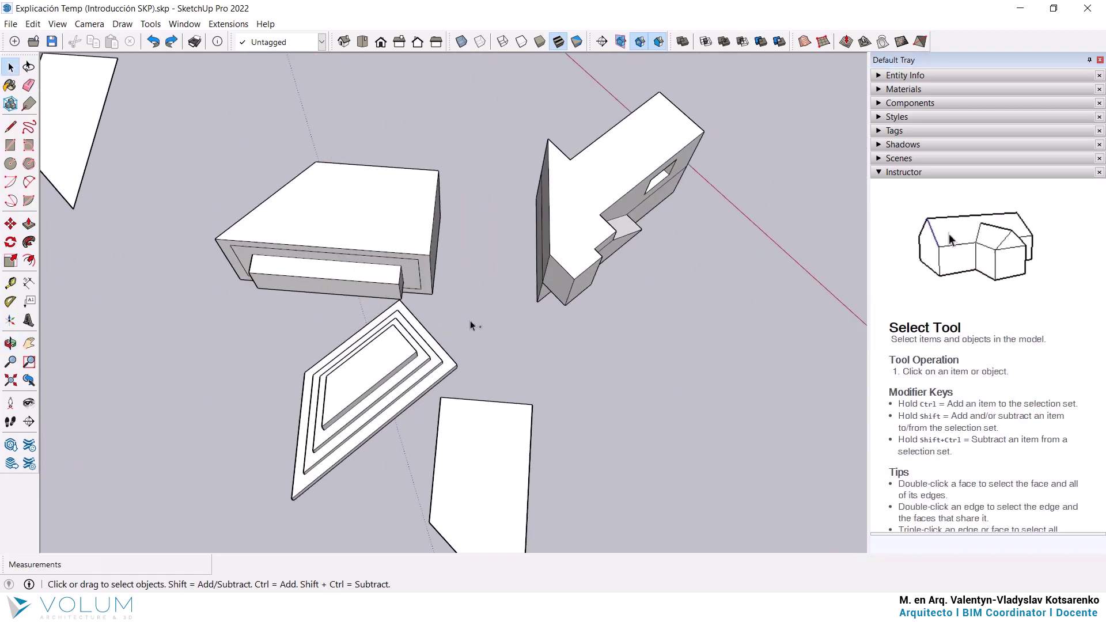
{"action": "mouse_move", "coordinate": [470, 323]}
{"action": "middle_mouse_down"}
{"action": "mouse_move", "coordinate": [369, 270]}
{"action": "mouse_move", "coordinate": [425, 274]}
{"action": "mouse_move", "coordinate": [548, 386]}
{"action": "middle_mouse_up"}
{"action": "scroll", "coordinate": [427, 279], "scroll_direction": "up", "scroll_amount": 2}
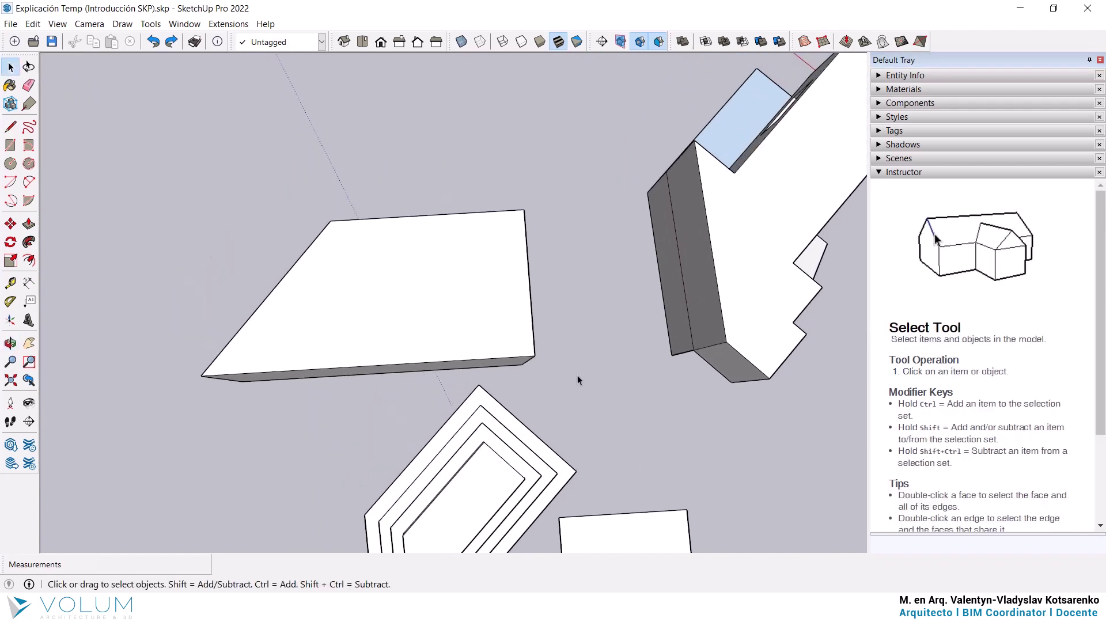
{"action": "left_click_drag", "start_coordinate": [236, 186], "coordinate": [189, 178]}
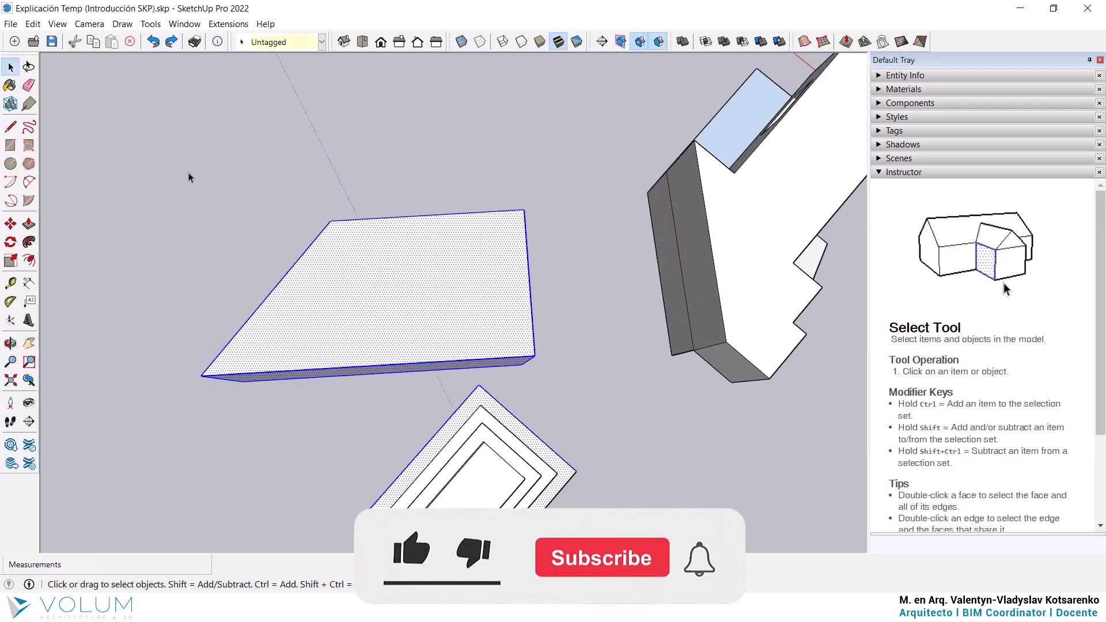
{"action": "scroll", "coordinate": [540, 280], "scroll_direction": "down", "scroll_amount": 3}
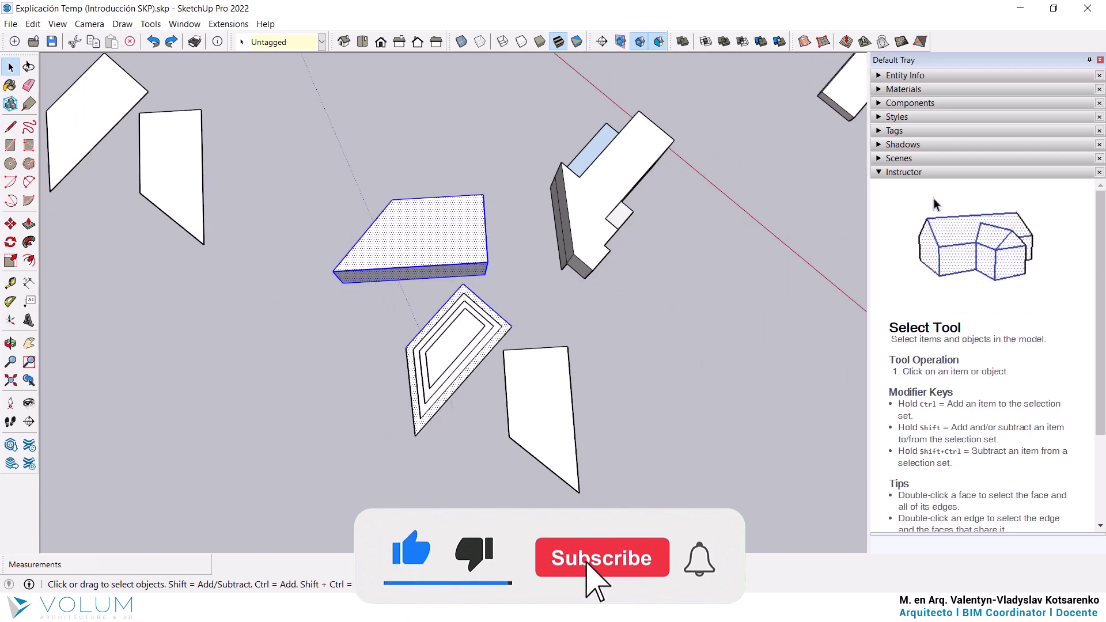
{"action": "left_click_drag", "start_coordinate": [591, 515], "coordinate": [365, 336]}
{"action": "key", "text": "Delete"}
- Delete the four leftover diagonal lines
{"action": "scroll", "coordinate": [567, 368], "scroll_direction": "up", "scroll_amount": 3}
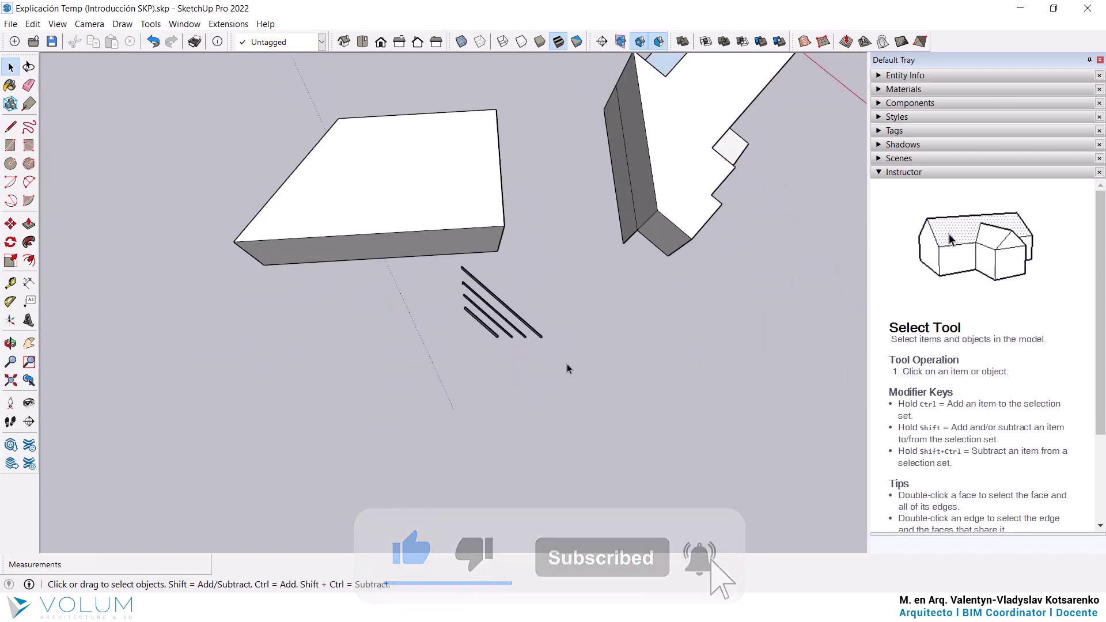
{"action": "left_click_drag", "start_coordinate": [572, 384], "coordinate": [439, 267]}
{"action": "key", "text": "Delete"}
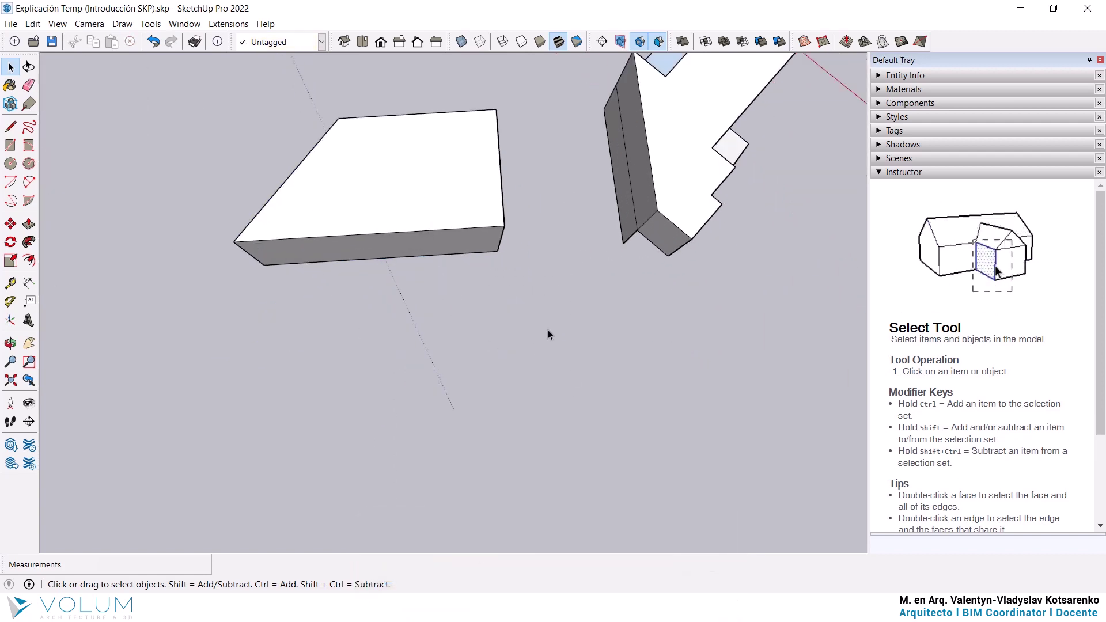
- Window-select the whole central box
{"action": "scroll", "coordinate": [544, 335], "scroll_direction": "down", "scroll_amount": 3}
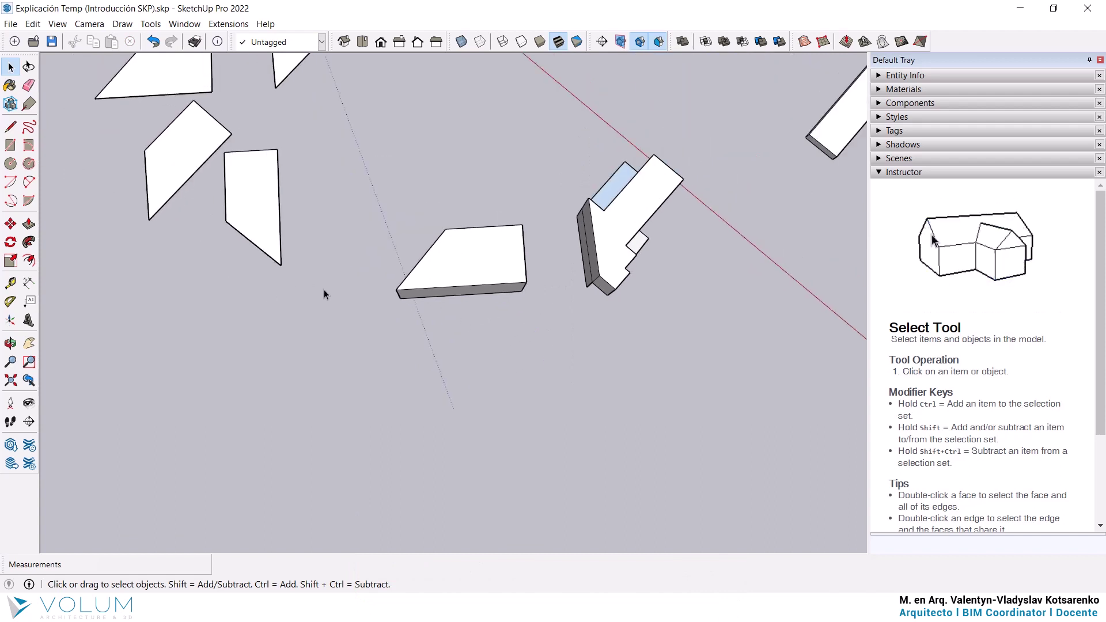
{"action": "left_click_drag", "start_coordinate": [324, 291], "coordinate": [212, 191]}
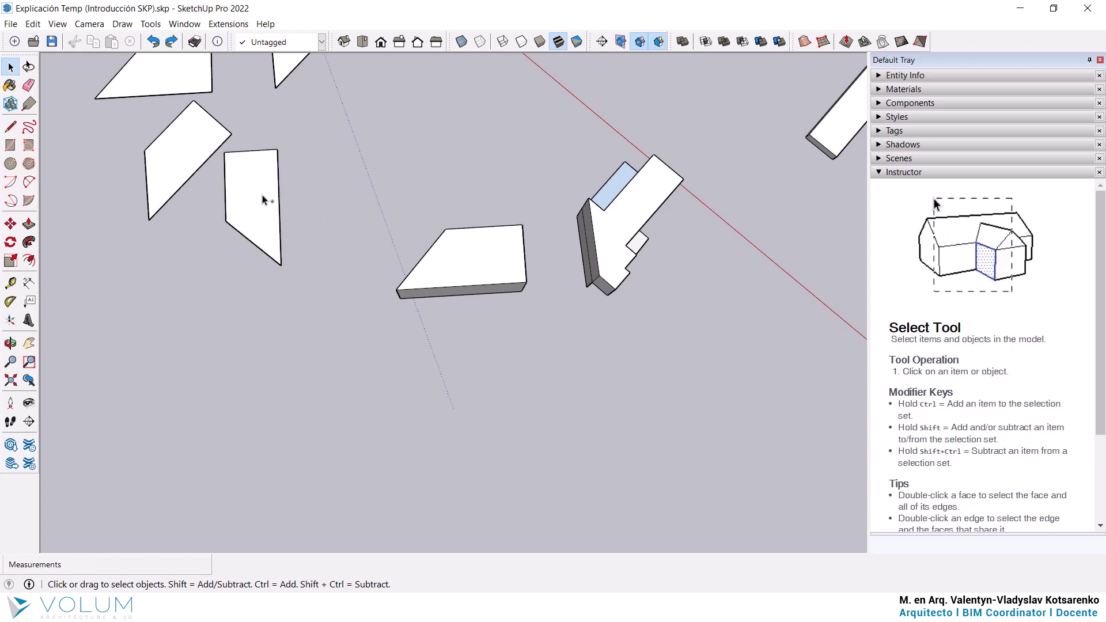
{"action": "scroll", "coordinate": [458, 248], "scroll_direction": "up", "scroll_amount": 3}
{"action": "middle_click_drag", "start_coordinate": [572, 319], "coordinate": [617, 371]}
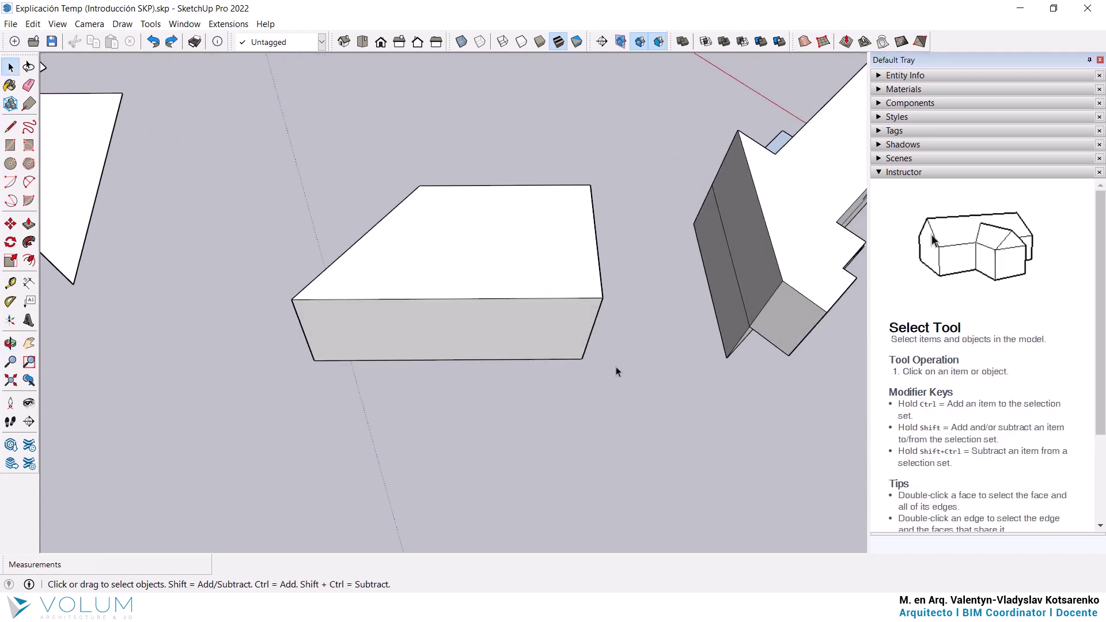
{"action": "left_click_drag", "start_coordinate": [226, 126], "coordinate": [429, 289]}
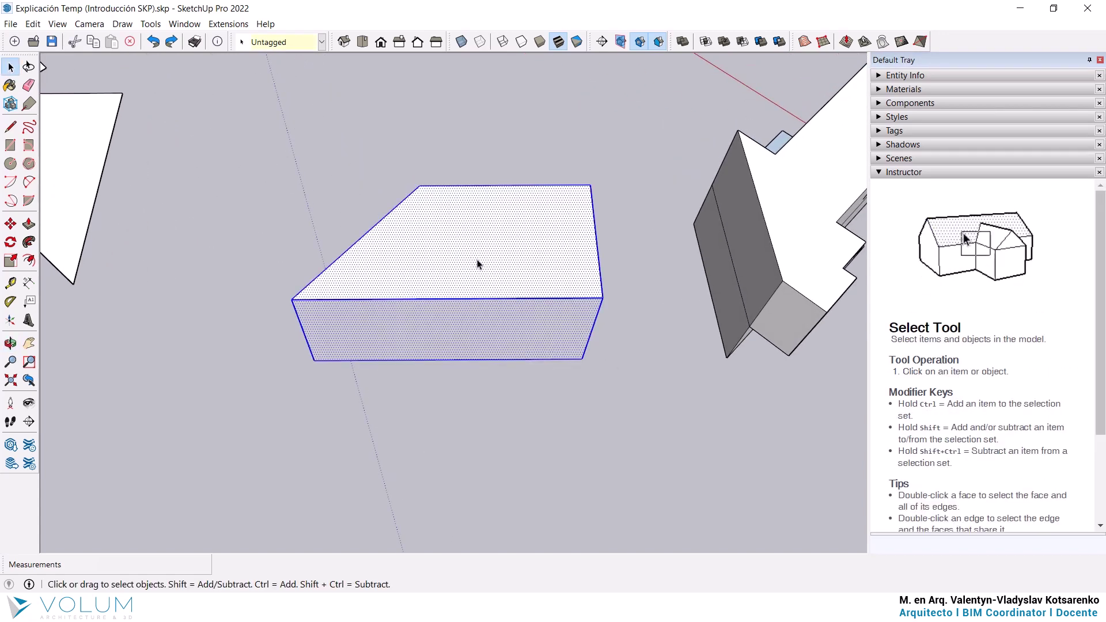
- Scale the box to half width (0.50), then stretch it to 4.00 times its length
{"action": "left_click", "coordinate": [11, 262]}
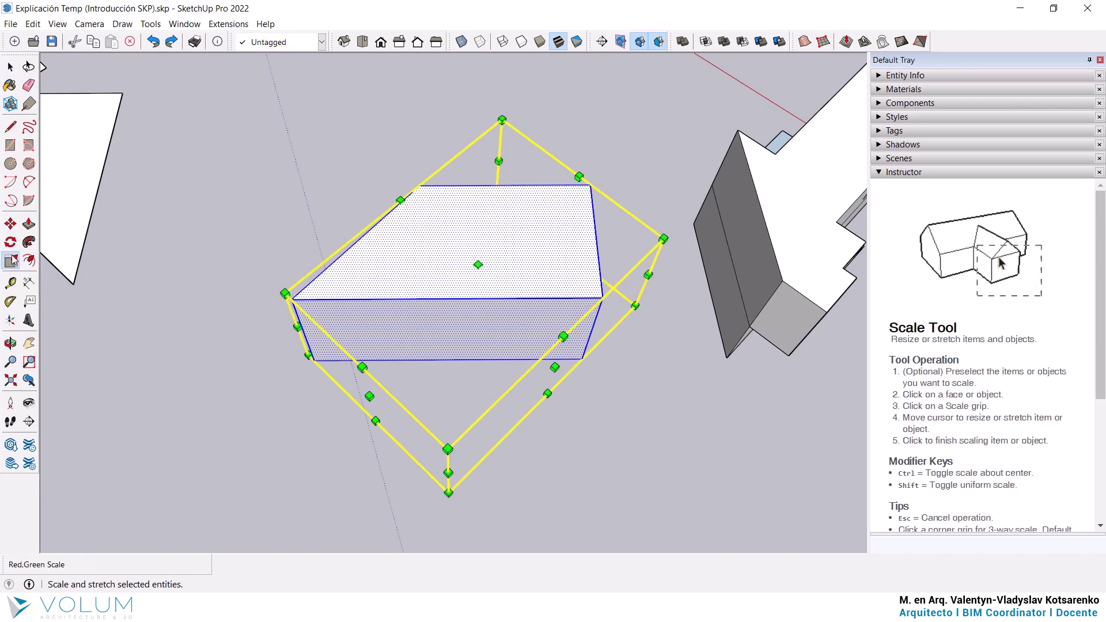
{"action": "mouse_move", "coordinate": [561, 284]}
{"action": "middle_mouse_down"}
{"action": "mouse_move", "coordinate": [494, 348]}
{"action": "mouse_move", "coordinate": [679, 185]}
{"action": "mouse_move", "coordinate": [647, 260]}
{"action": "middle_mouse_up"}
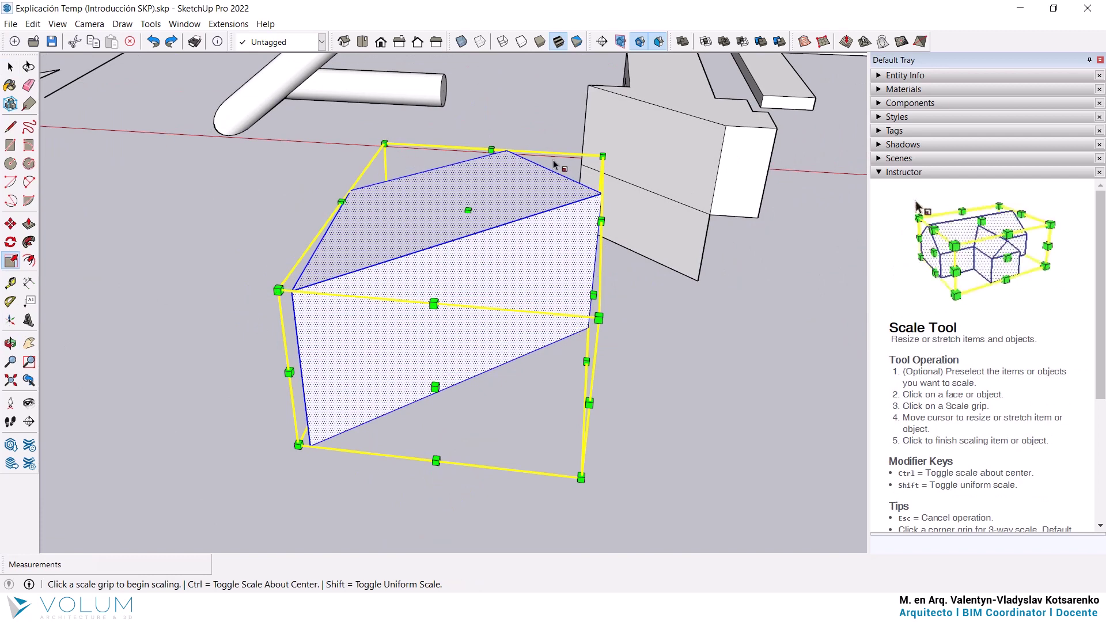
{"action": "mouse_move", "coordinate": [735, 318]}
{"action": "middle_mouse_down"}
{"action": "mouse_move", "coordinate": [515, 265]}
{"action": "mouse_move", "coordinate": [467, 271]}
{"action": "middle_mouse_up"}
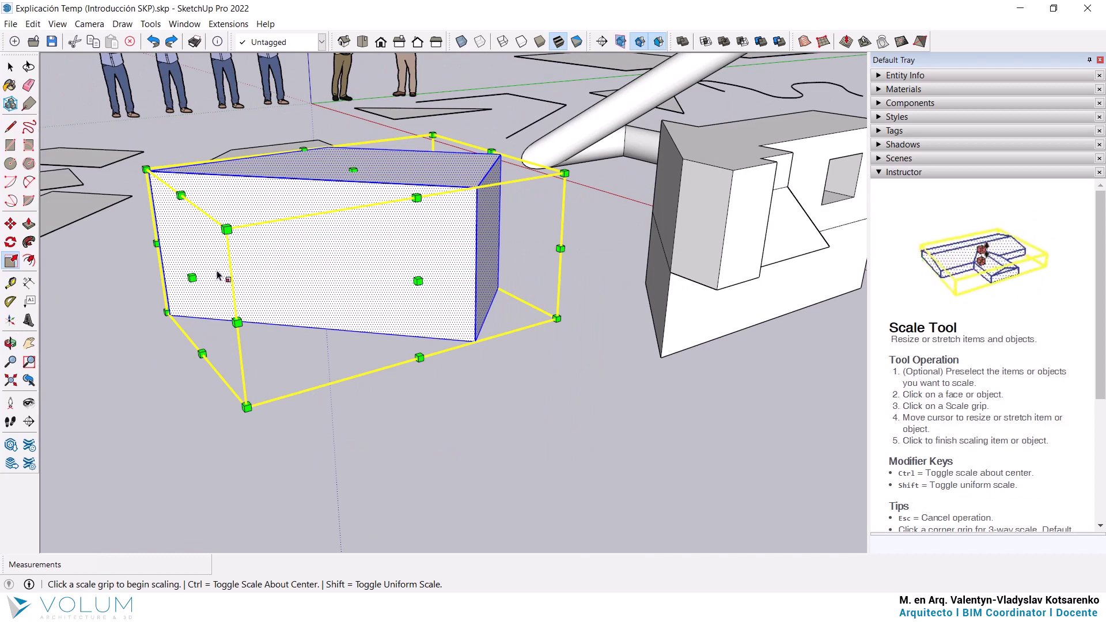
{"action": "left_click", "coordinate": [192, 277]}
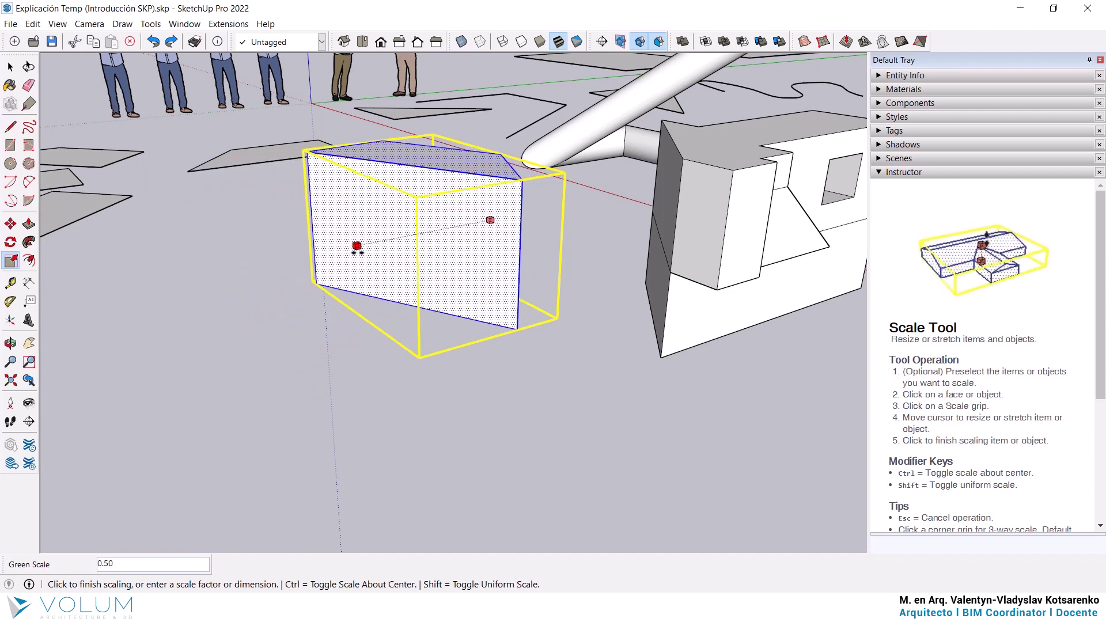
{"action": "left_click", "coordinate": [357, 246]}
{"action": "left_click", "coordinate": [358, 245]}
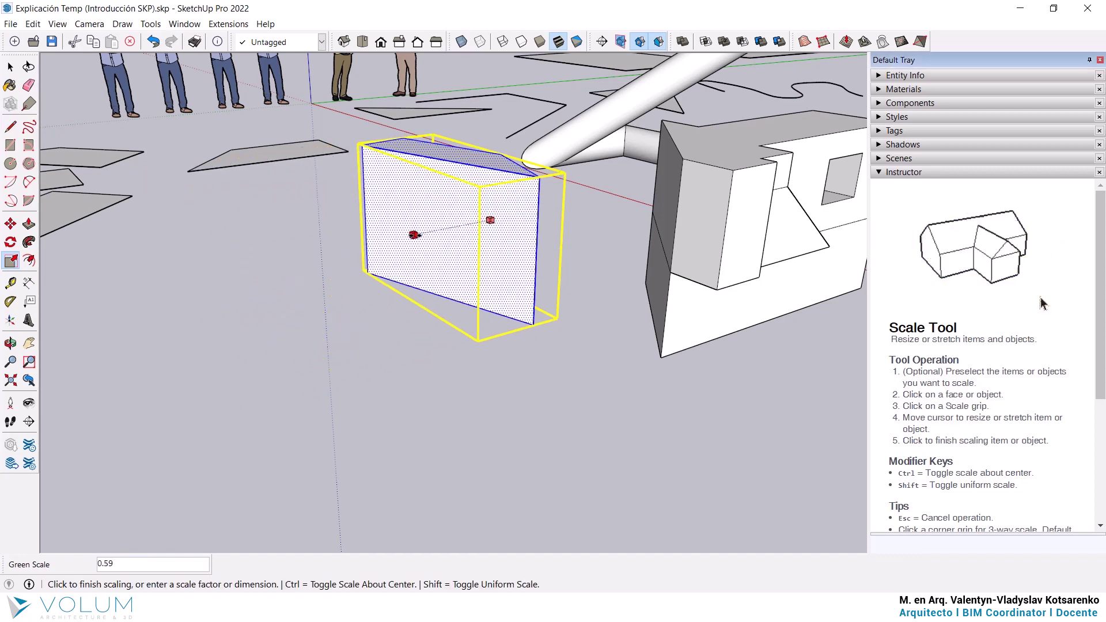
{"action": "mouse_move", "coordinate": [76, 289]}
{"action": "middle_mouse_down"}
{"action": "mouse_move", "coordinate": [149, 281]}
{"action": "mouse_move", "coordinate": [203, 311]}
{"action": "middle_mouse_up"}
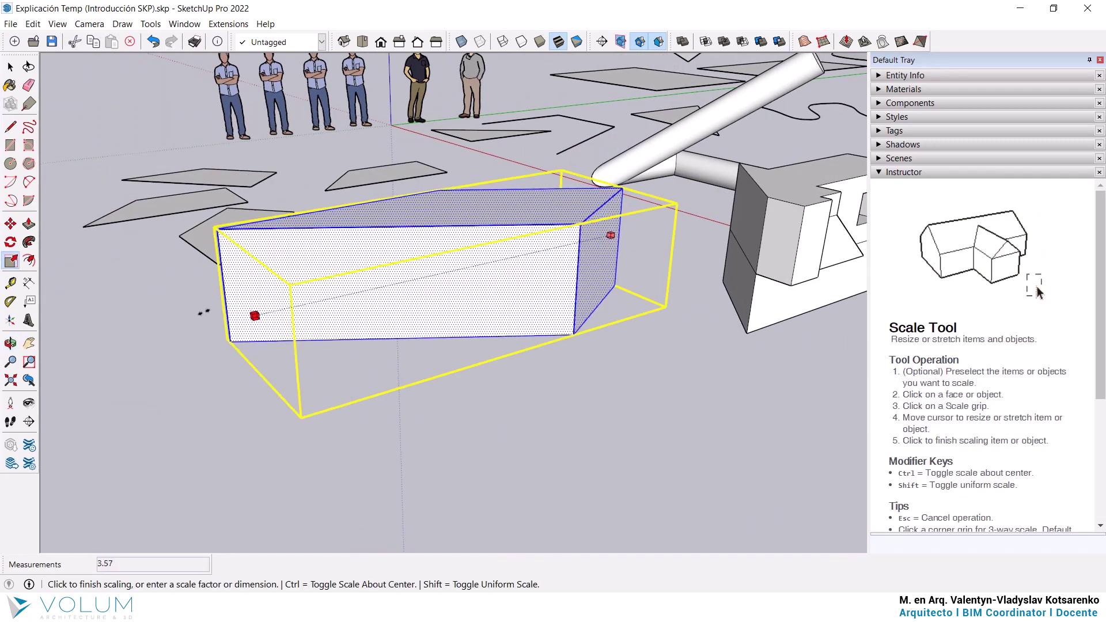
{"action": "left_click", "coordinate": [167, 321]}
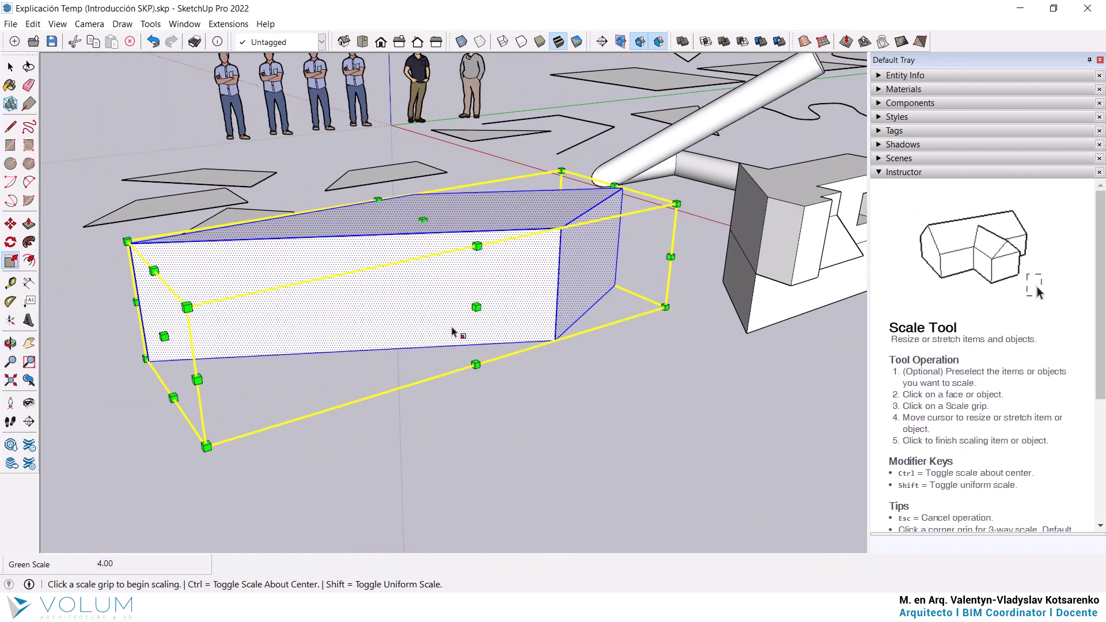
- Flatten the box to 0.22, stretch it to 6.14 tall, then shrink it uniformly to 0.20
{"action": "left_click", "coordinate": [423, 221]}
{"action": "left_click", "coordinate": [424, 307]}
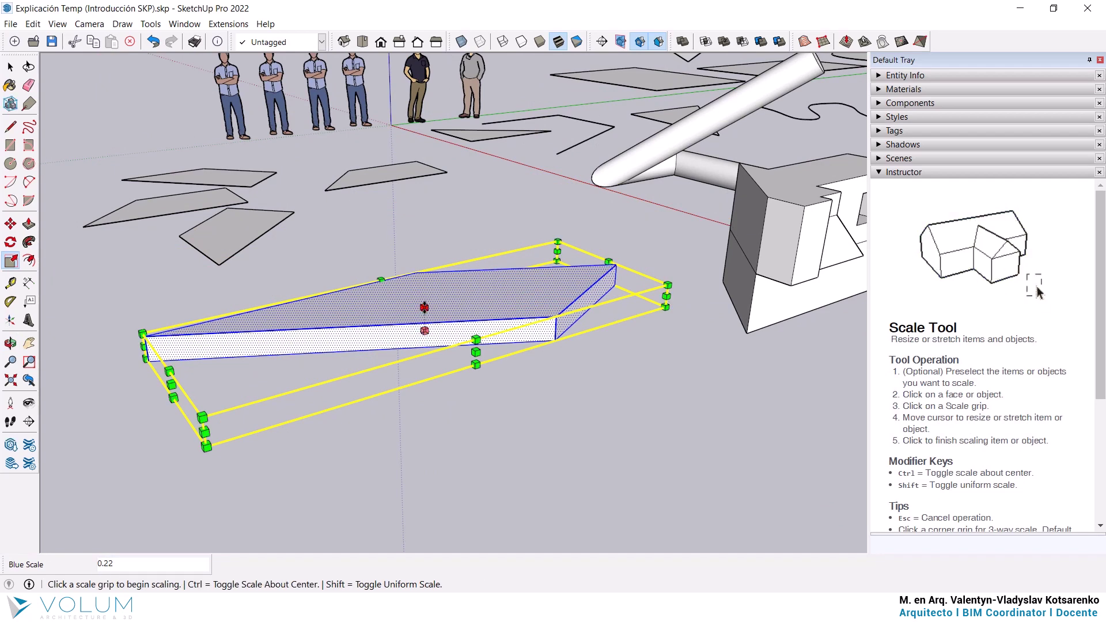
{"action": "left_click", "coordinate": [152, 197]}
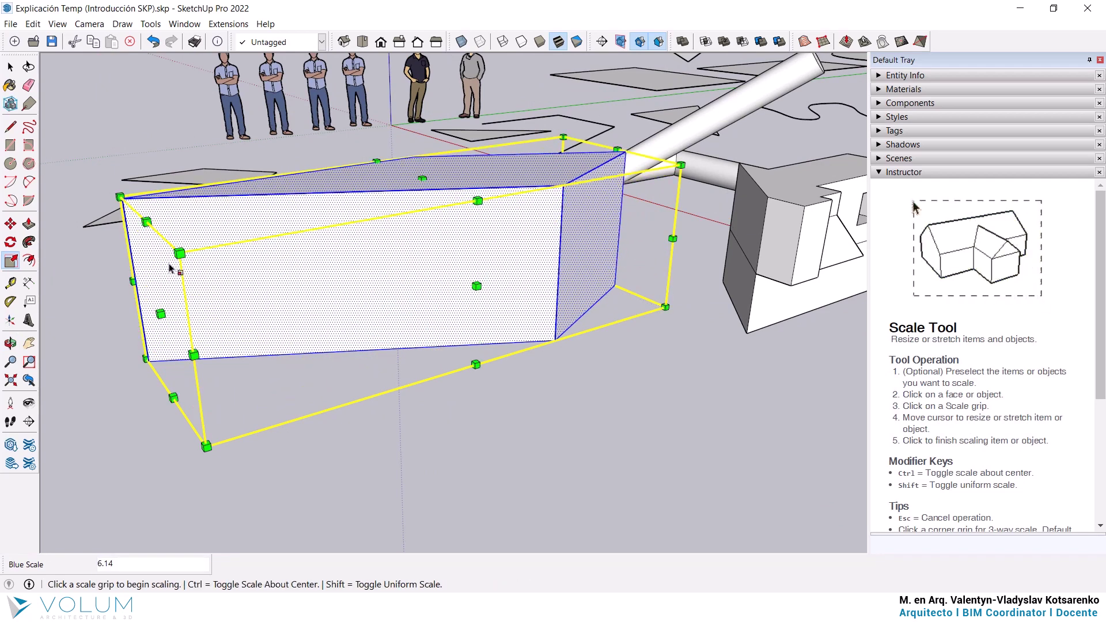
{"action": "left_click", "coordinate": [120, 197]}
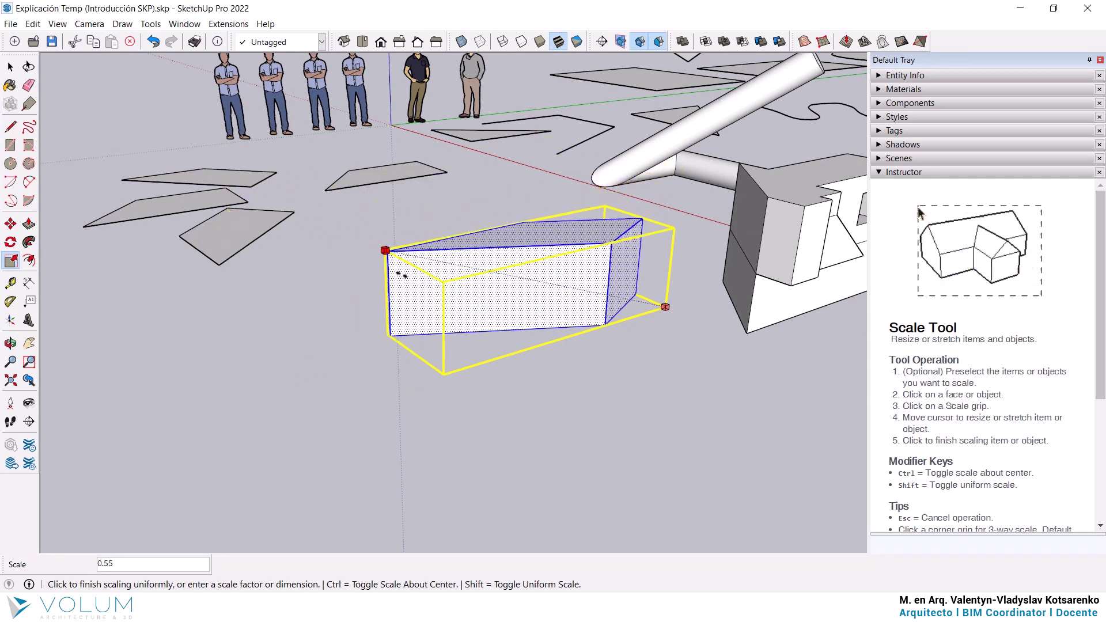
{"action": "left_click", "coordinate": [573, 300]}
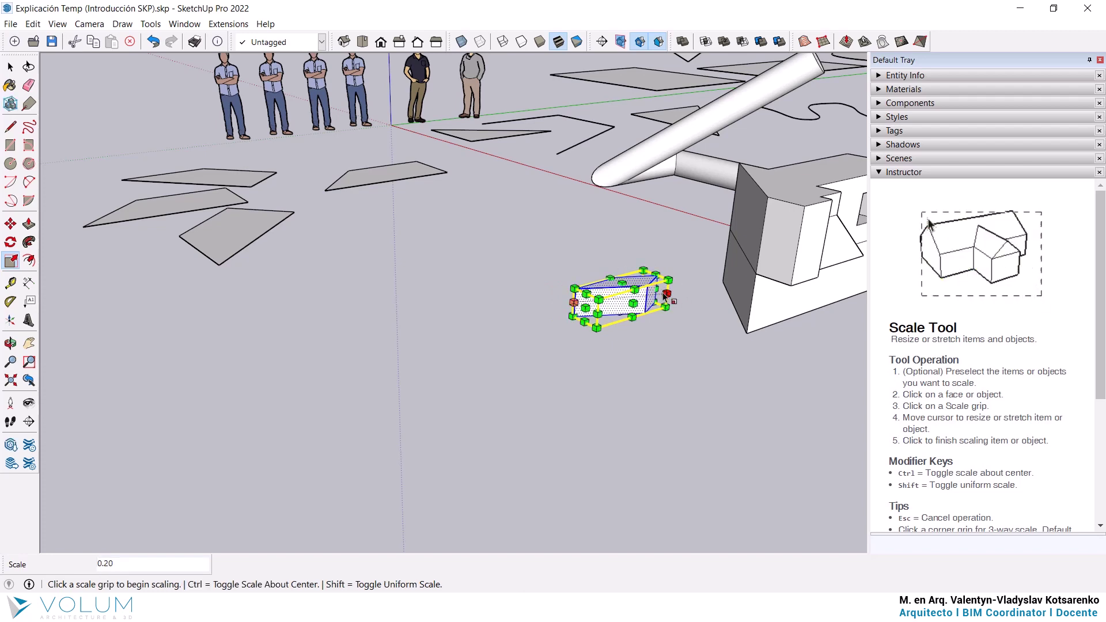
{"action": "scroll", "coordinate": [664, 297], "scroll_direction": "up", "scroll_amount": 3}
{"action": "left_click", "coordinate": [10, 66]}
- Move the small box to an open spot on the ground
{"action": "left_click", "coordinate": [251, 368]}
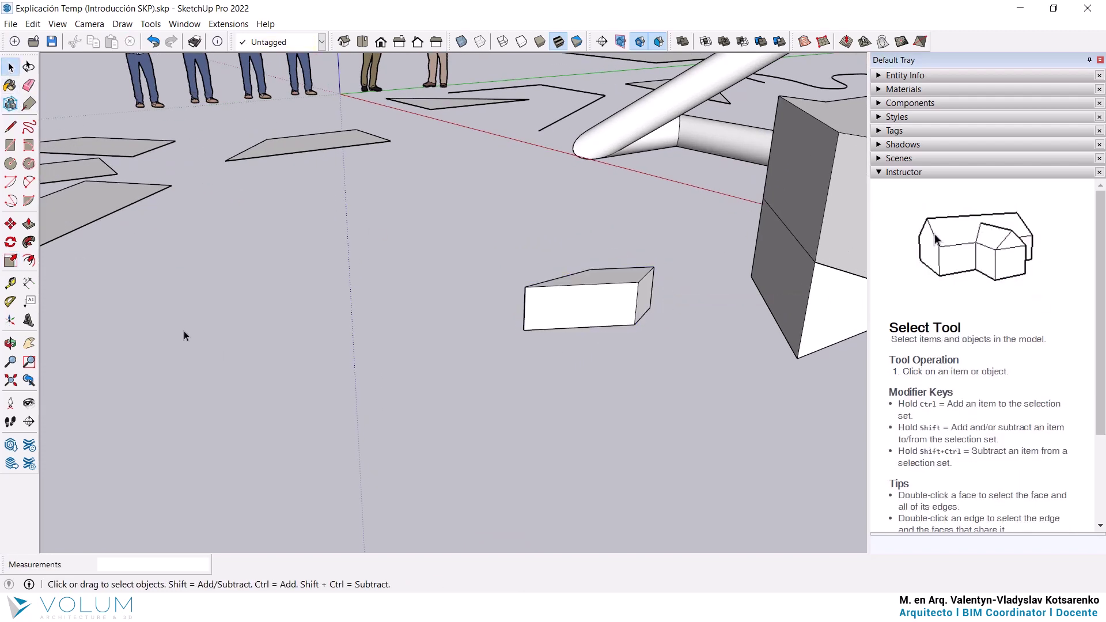
{"action": "scroll", "coordinate": [682, 261], "scroll_direction": "down", "scroll_amount": 3}
{"action": "mouse_move", "coordinate": [682, 260]}
{"action": "middle_mouse_down"}
{"action": "mouse_move", "coordinate": [578, 467]}
{"action": "mouse_move", "coordinate": [334, 425]}
{"action": "mouse_move", "coordinate": [378, 392]}
{"action": "middle_mouse_up"}
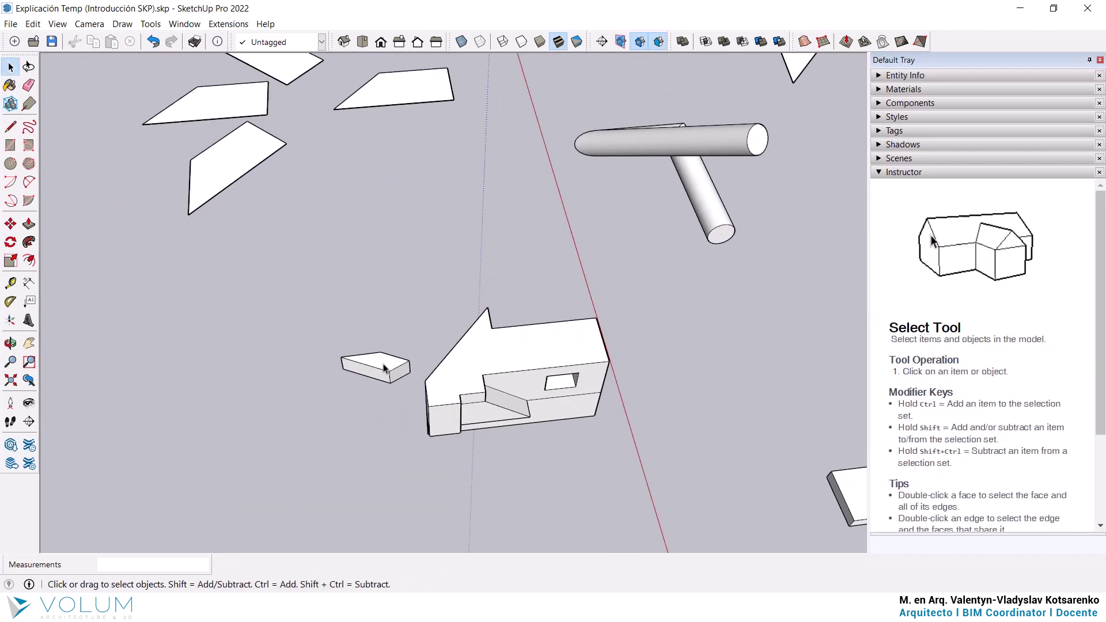
{"action": "scroll", "coordinate": [378, 391], "scroll_direction": "up", "scroll_amount": 3}
{"action": "scroll", "coordinate": [287, 347], "scroll_direction": "up", "scroll_amount": 2}
{"action": "scroll", "coordinate": [299, 355], "scroll_direction": "up", "scroll_amount": 1}
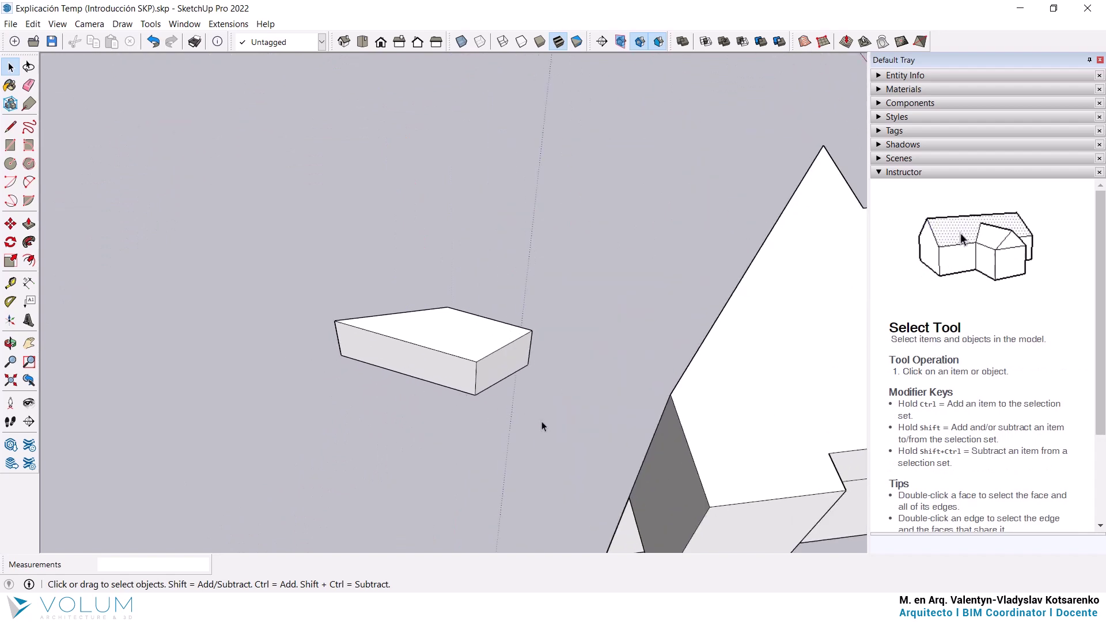
{"action": "left_click_drag", "start_coordinate": [188, 210], "coordinate": [188, 210]}
{"action": "left_click", "coordinate": [11, 224]}
{"action": "left_click", "coordinate": [529, 346]}
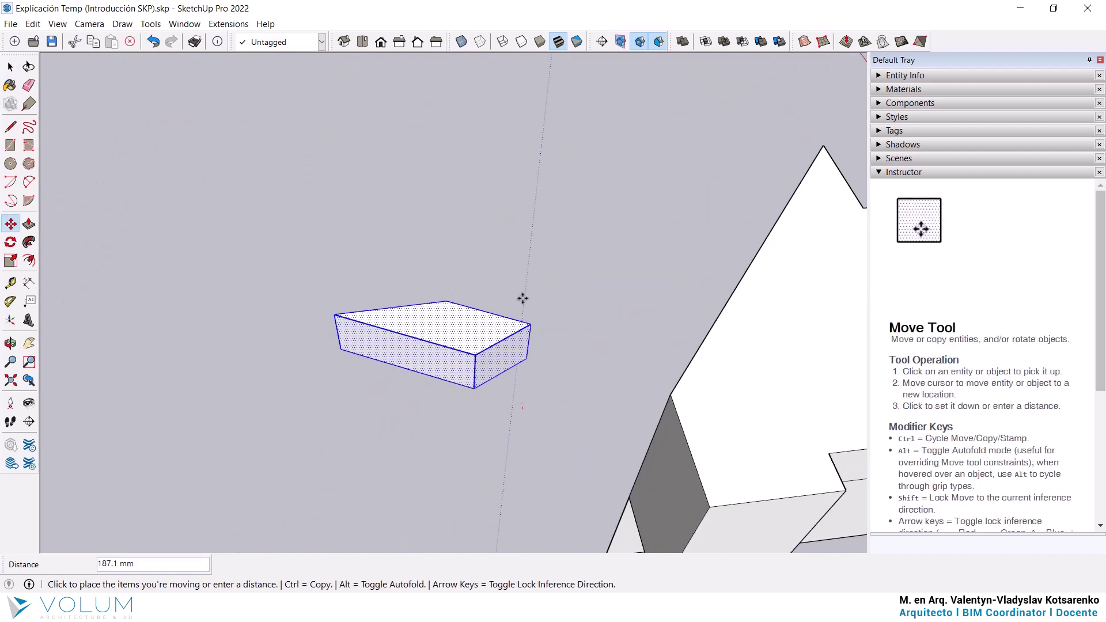
{"action": "scroll", "coordinate": [528, 254], "scroll_direction": "down", "scroll_amount": 3}
{"action": "scroll", "coordinate": [528, 255], "scroll_direction": "down", "scroll_amount": 2}
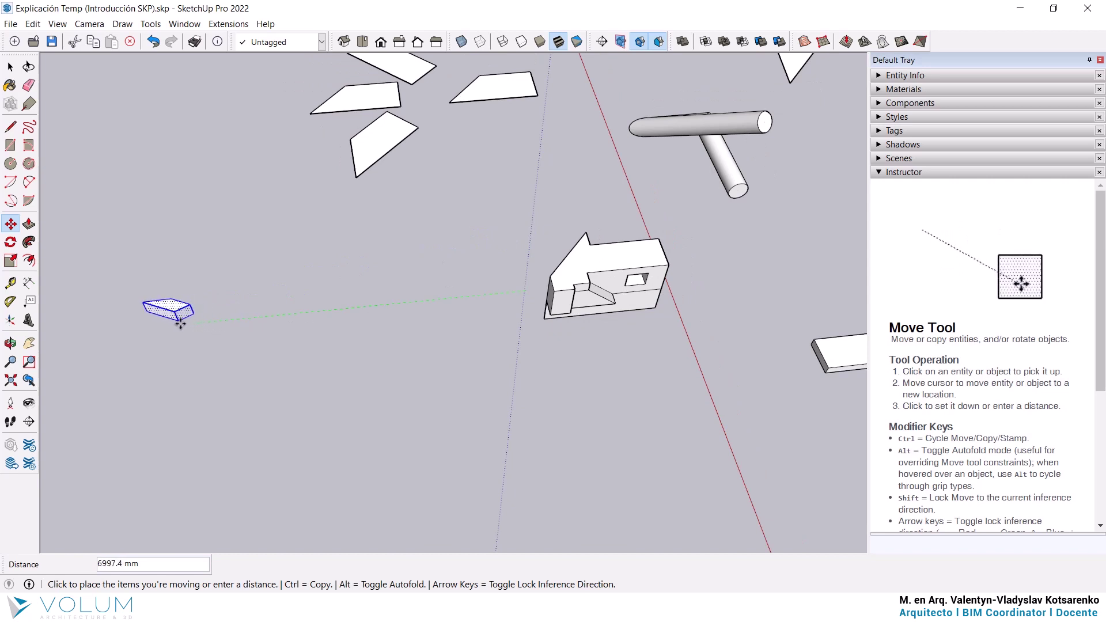
{"action": "left_click", "coordinate": [123, 306]}
{"action": "scroll", "coordinate": [124, 306], "scroll_direction": "up", "scroll_amount": 3}
{"action": "scroll", "coordinate": [124, 307], "scroll_direction": "up", "scroll_amount": 2}
- Draw a long diagonal line beside the box, then clear the selection
{"action": "left_click", "coordinate": [10, 126]}
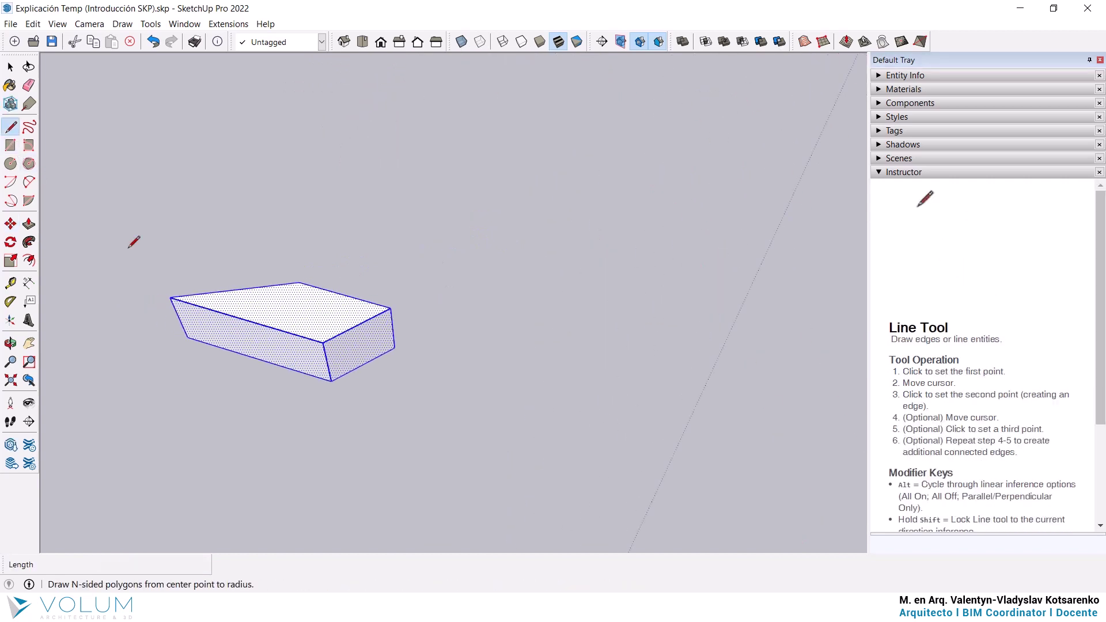
{"action": "mouse_move", "coordinate": [134, 242]}
{"action": "middle_mouse_down"}
{"action": "mouse_move", "coordinate": [399, 274]}
{"action": "mouse_move", "coordinate": [614, 207]}
{"action": "middle_mouse_up"}
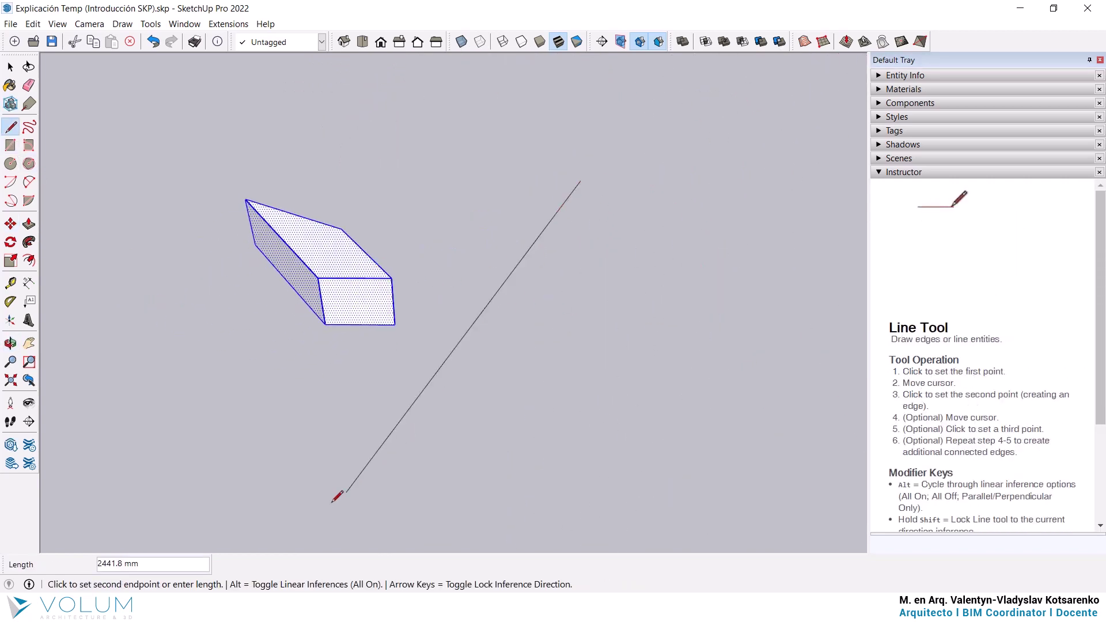
{"action": "left_click", "coordinate": [350, 521]}
{"action": "left_click", "coordinate": [10, 67]}
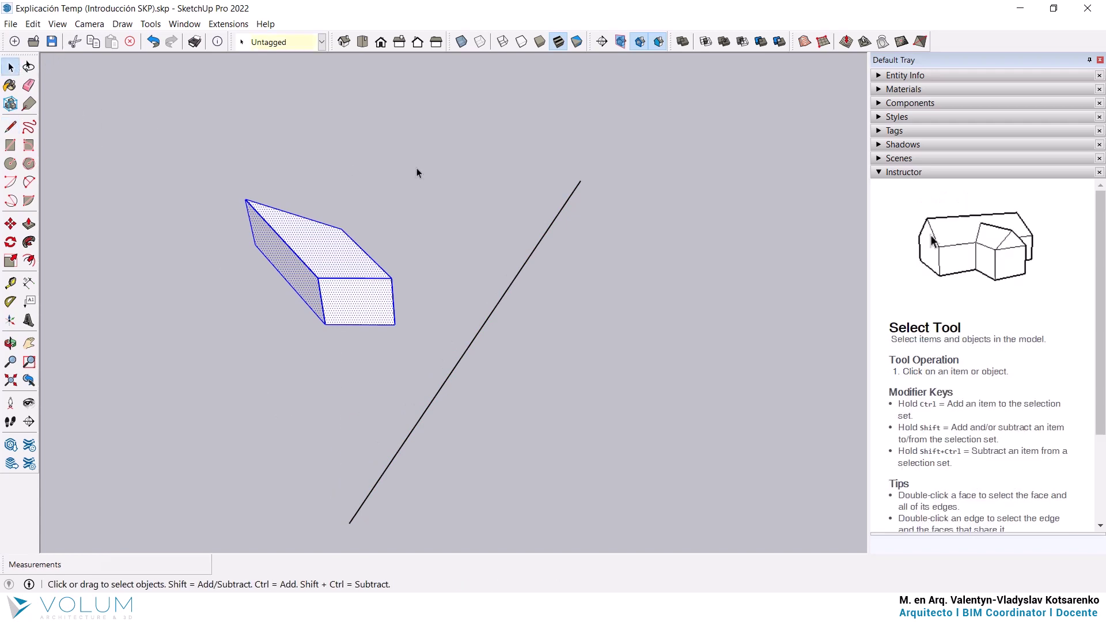
{"action": "left_click", "coordinate": [413, 231]}
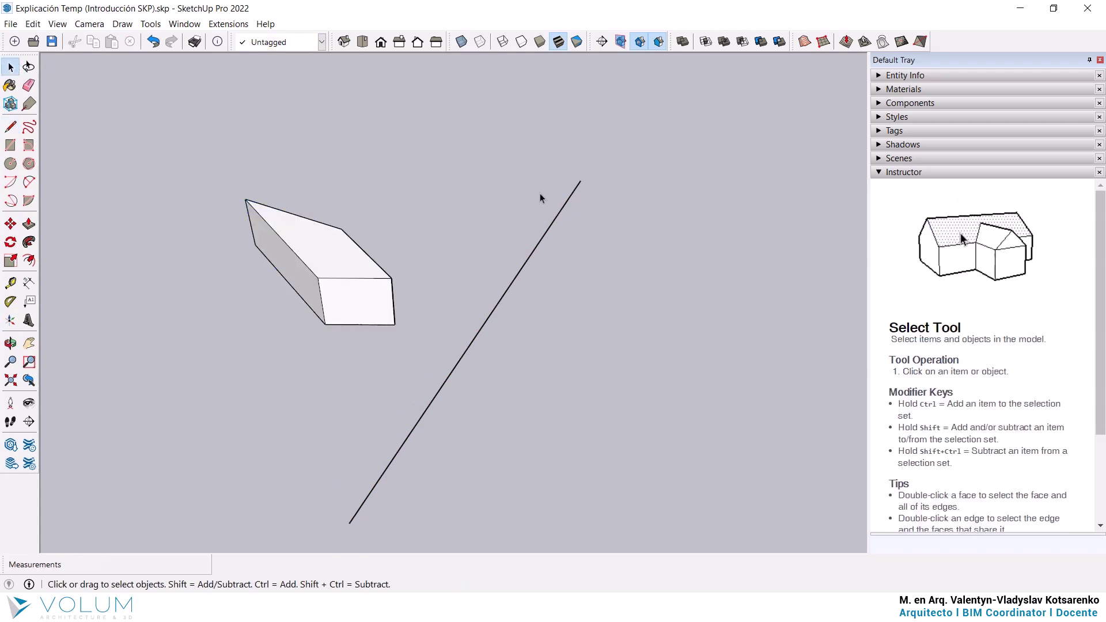
- Dismiss the context menu and select the whole small box
{"action": "right_click", "coordinate": [610, 368]}
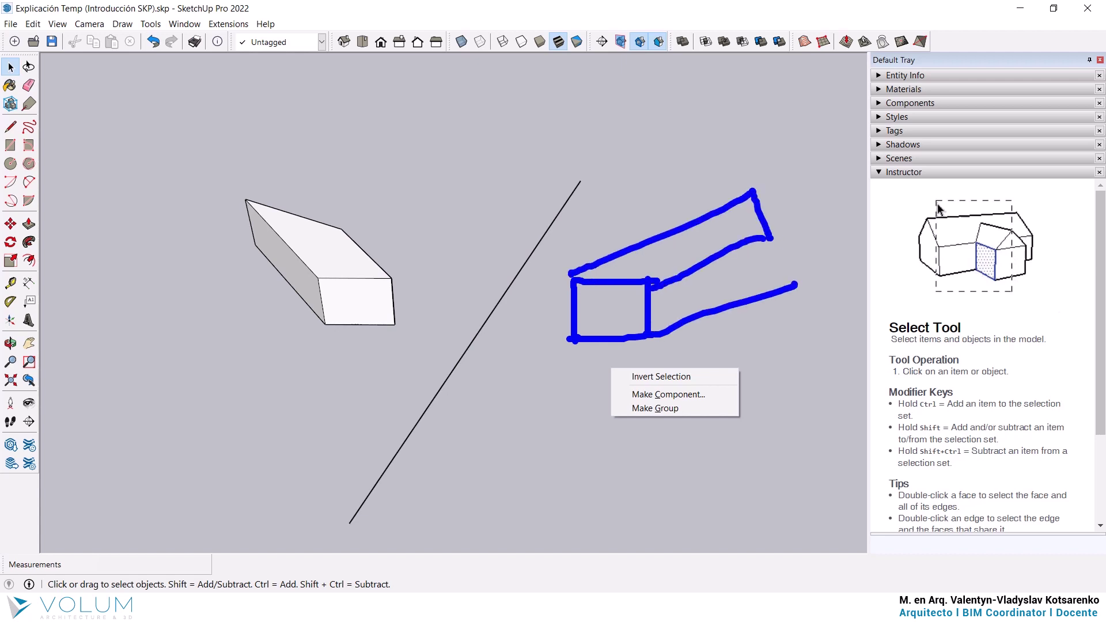
{"action": "key", "text": "Escape"}
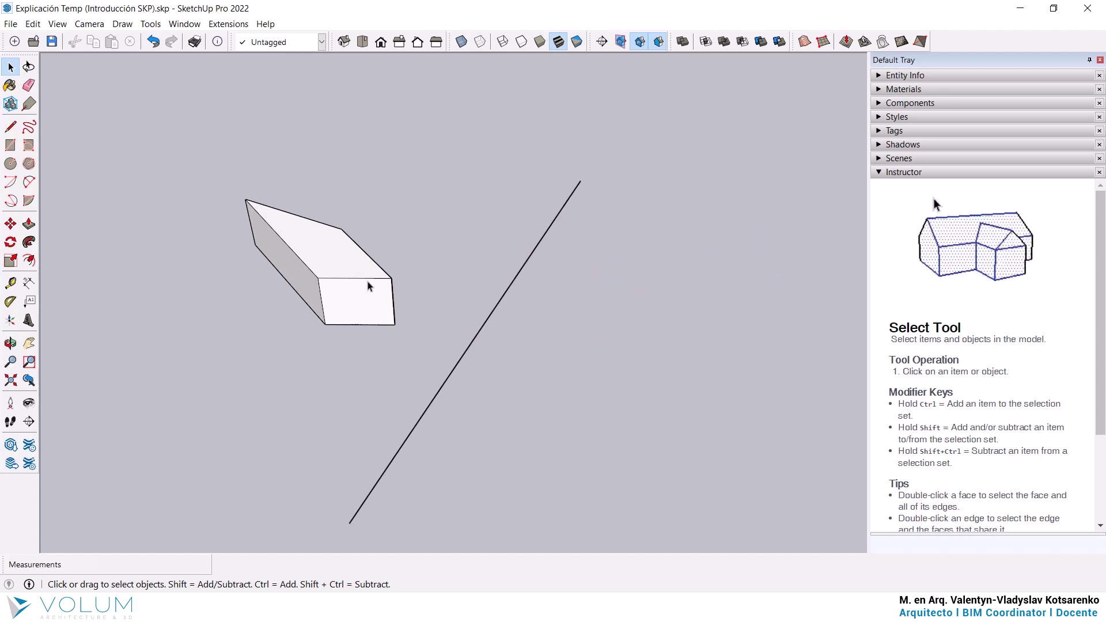
{"action": "left_click_drag", "start_coordinate": [168, 153], "coordinate": [167, 153]}
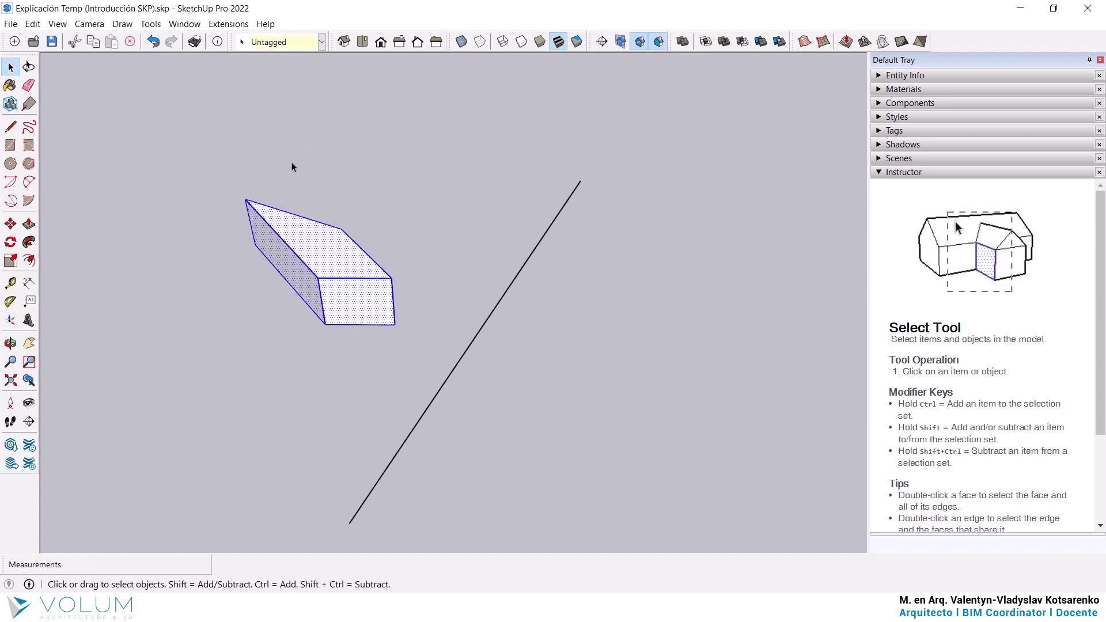
- Copy the box from the line's top endpoint, placing it 1751.2 mm across the line
{"action": "left_click", "coordinate": [11, 225]}
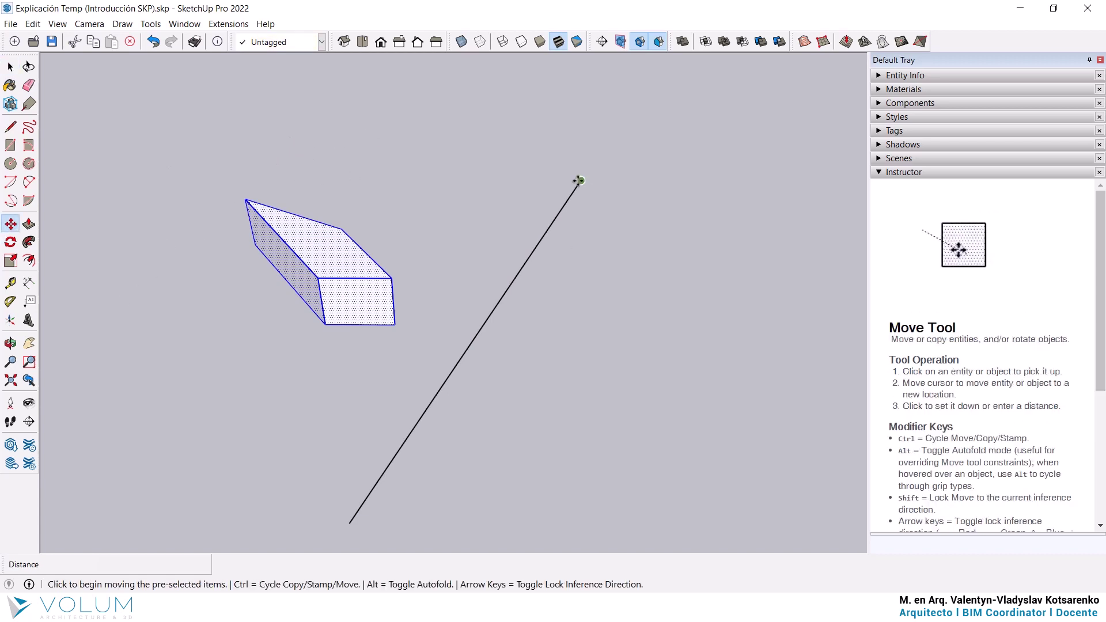
{"action": "left_click", "coordinate": [579, 182]}
{"action": "key", "text": "ctrl"}
{"action": "scroll", "coordinate": [579, 181], "scroll_direction": "down", "scroll_amount": 2}
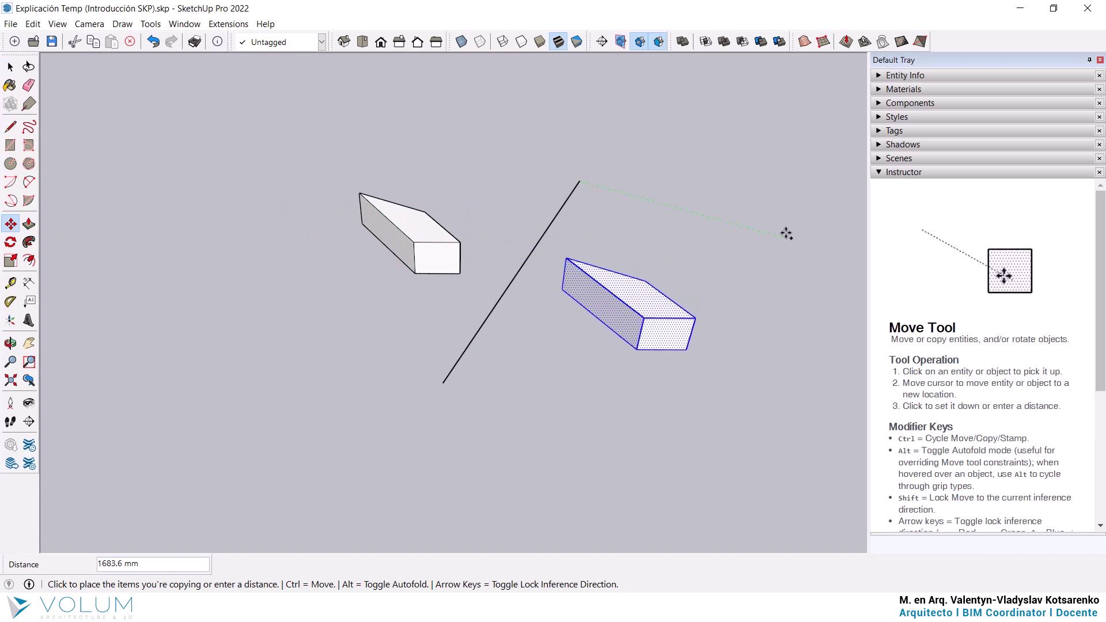
{"action": "key", "text": "Escape"}
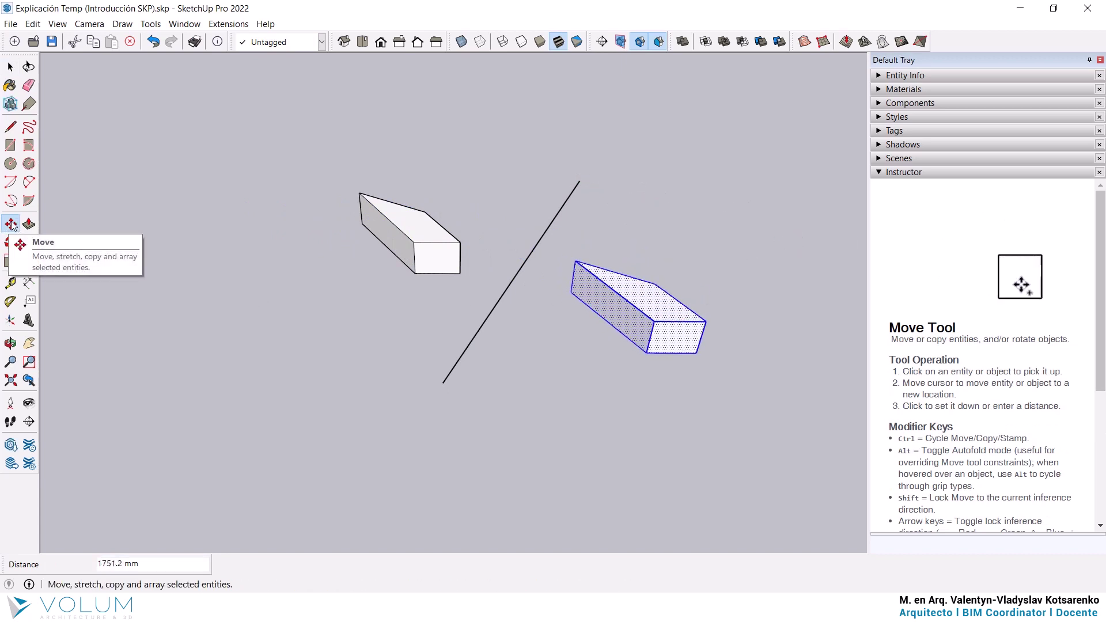
- Try scaling the copy along its green axis to -1.13 and another axis, then undo the last resize
{"action": "left_click", "coordinate": [10, 260]}
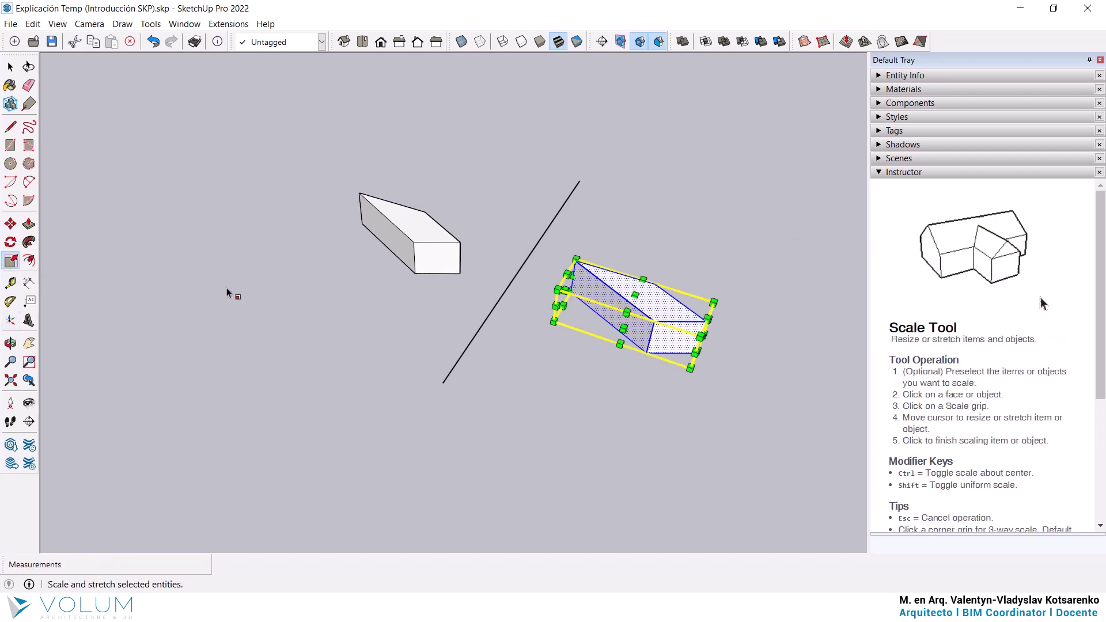
{"action": "middle_click_drag", "start_coordinate": [741, 311], "coordinate": [789, 285]}
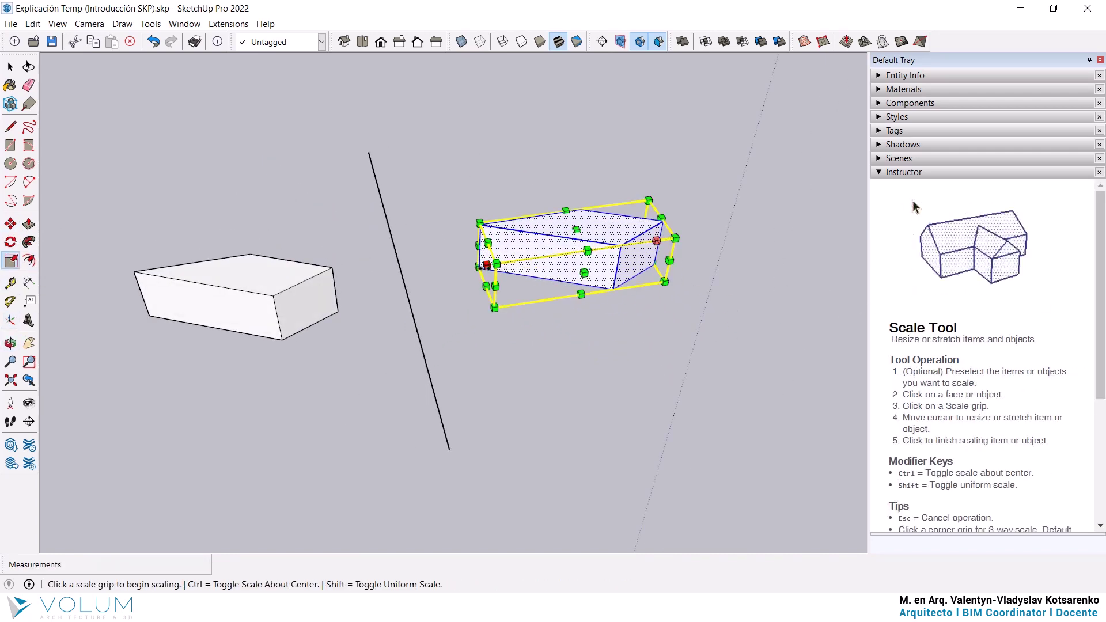
{"action": "left_click", "coordinate": [487, 265]}
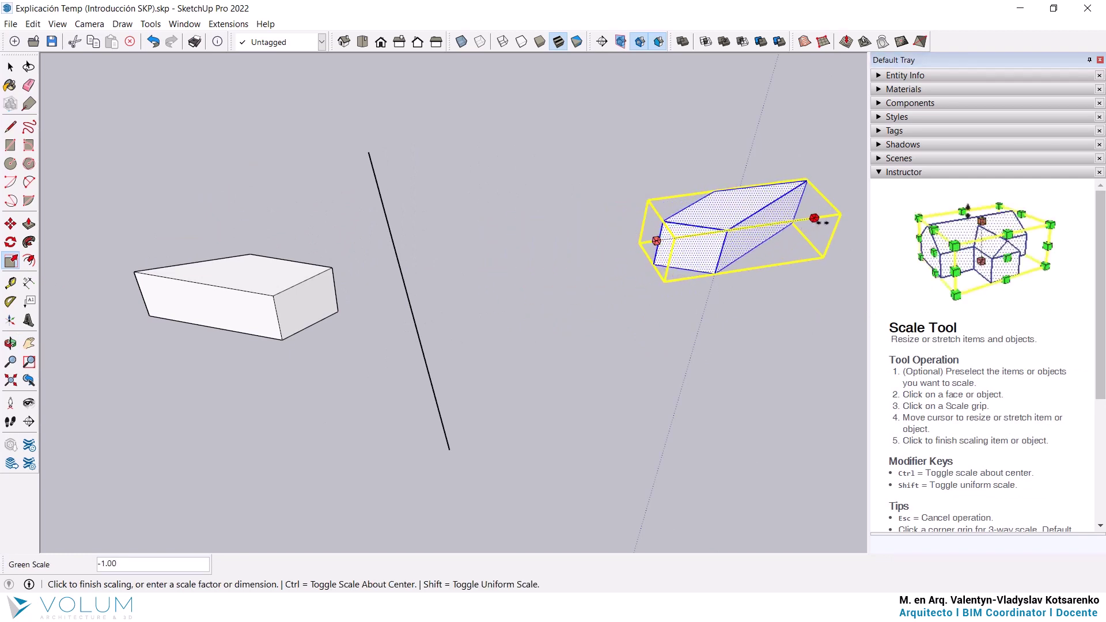
{"action": "left_click", "coordinate": [858, 213]}
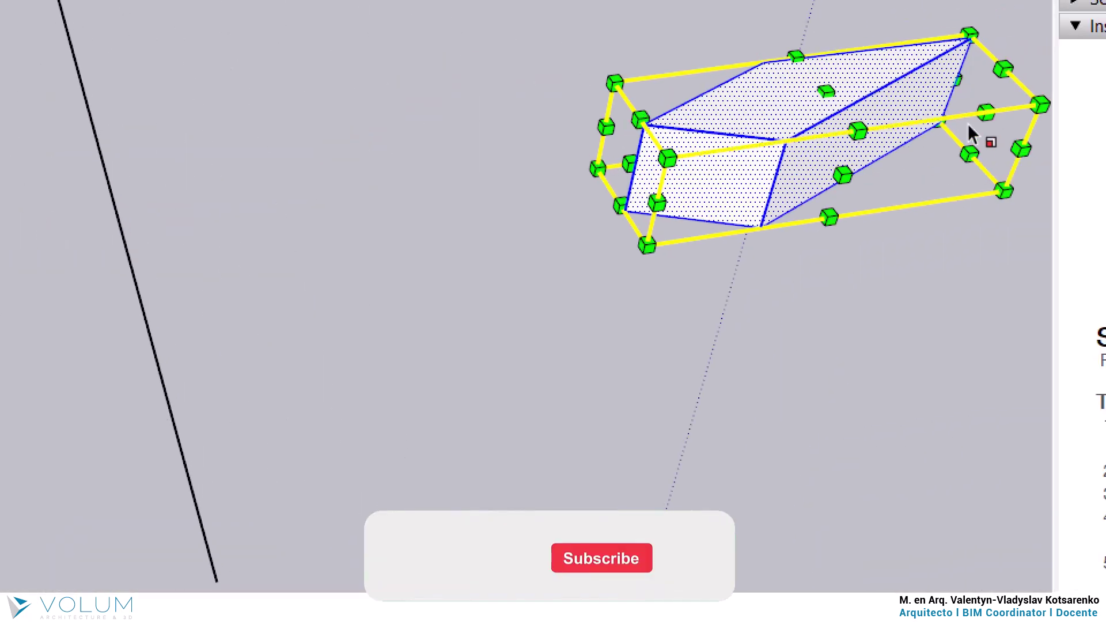
{"action": "left_click", "coordinate": [953, 174]}
{"action": "left_click", "coordinate": [821, 134]}
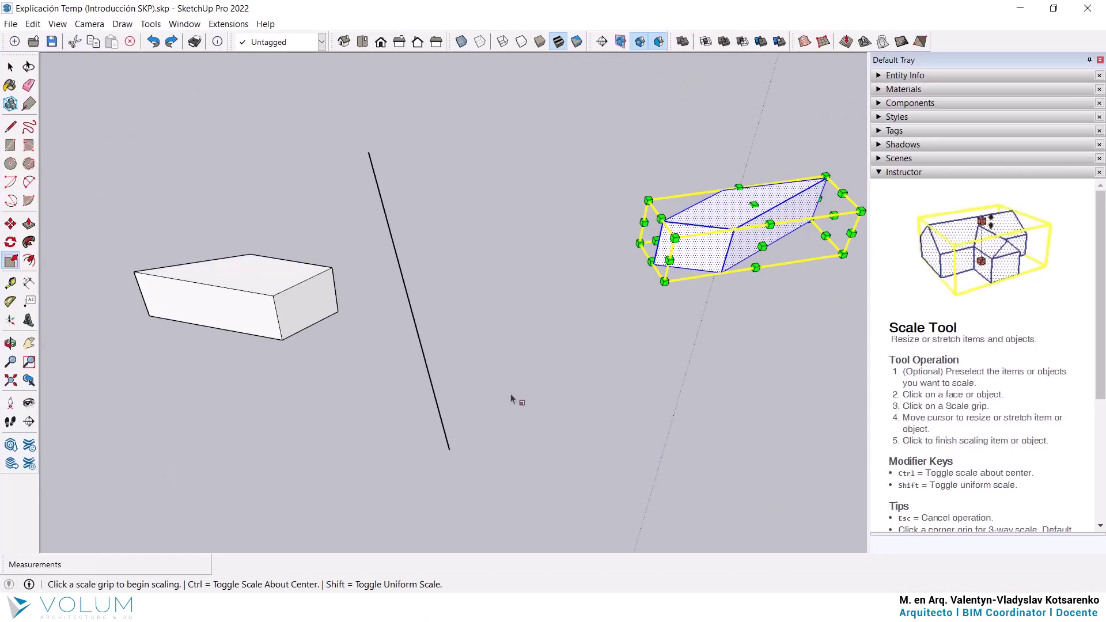
{"action": "key", "text": "ctrl+z"}
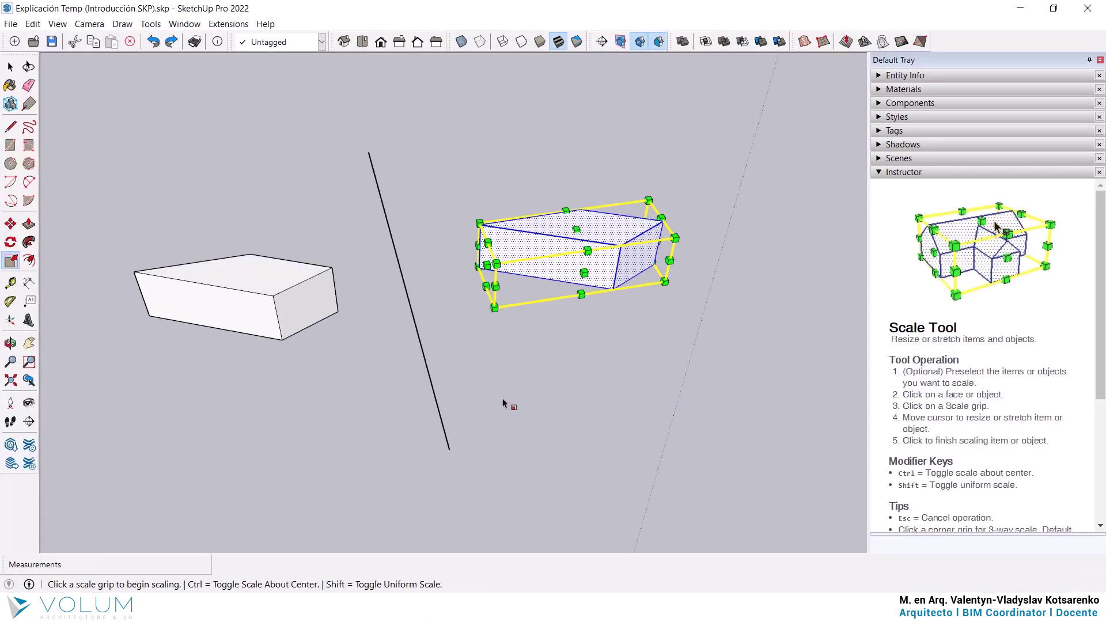
- Flip the copy along its green axis with an exact scale of -1
{"action": "left_click", "coordinate": [488, 265]}
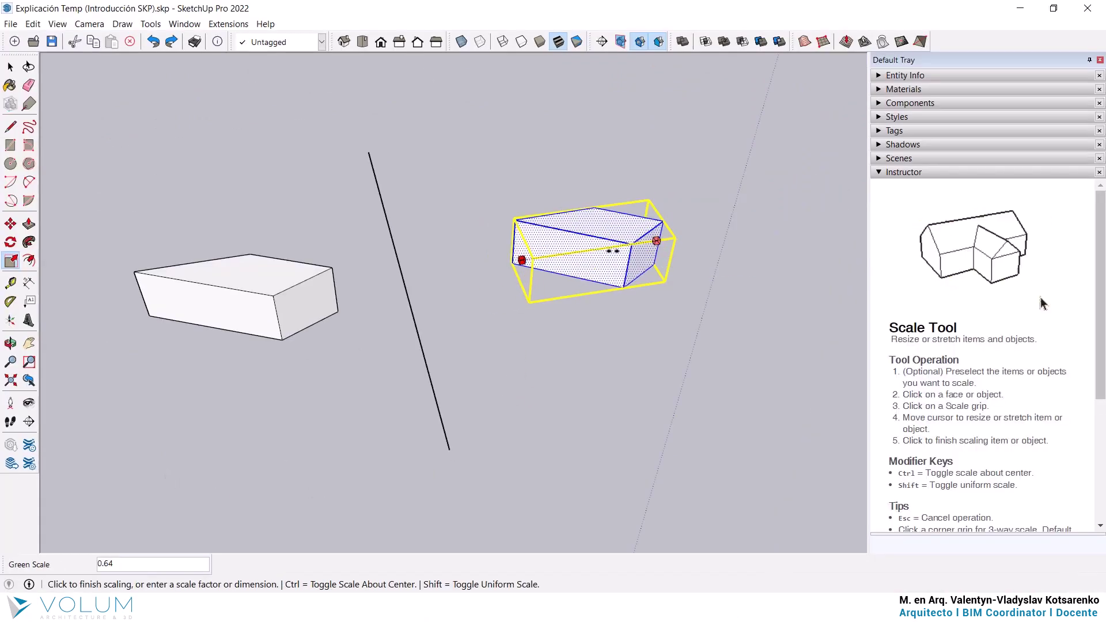
{"action": "left_click", "coordinate": [772, 224]}
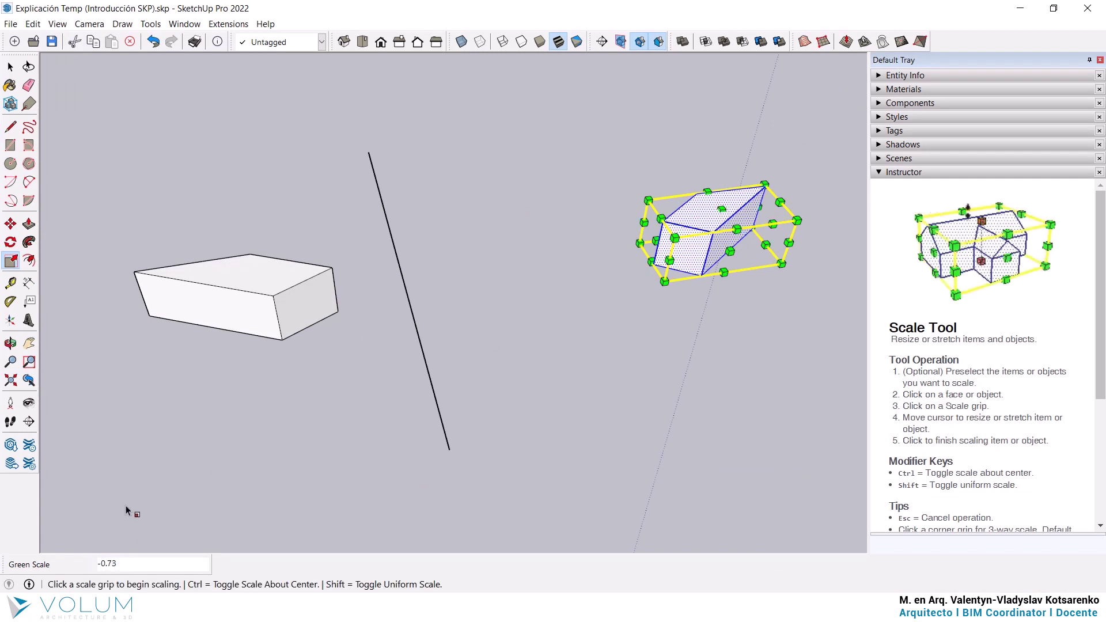
{"action": "type", "text": "-1."}
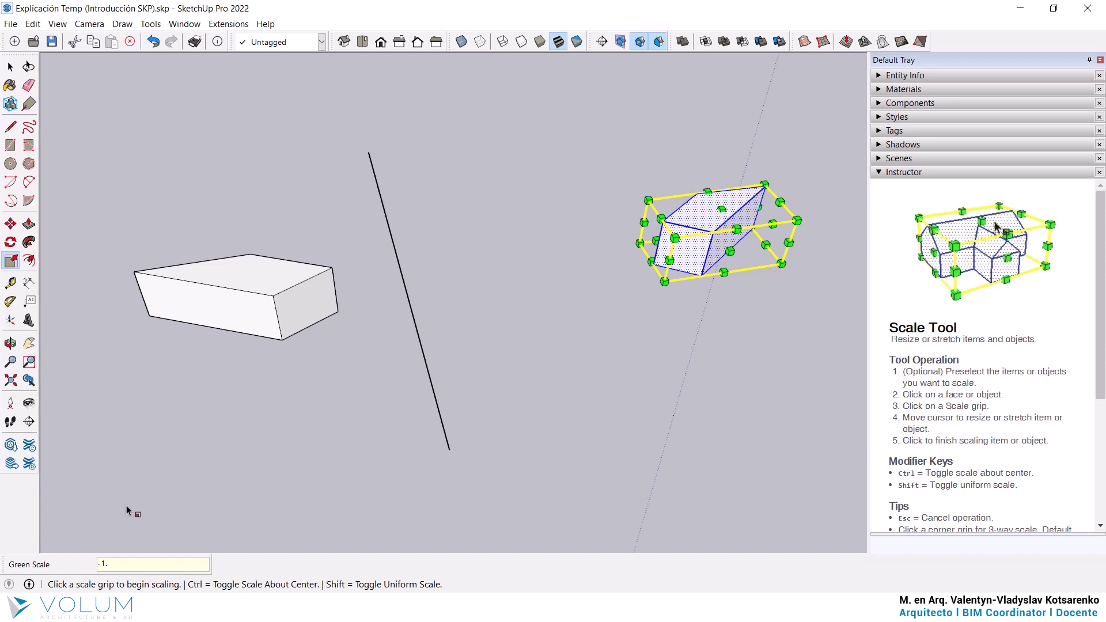
{"action": "key", "text": "Return"}
{"action": "key", "text": "ctrl"}
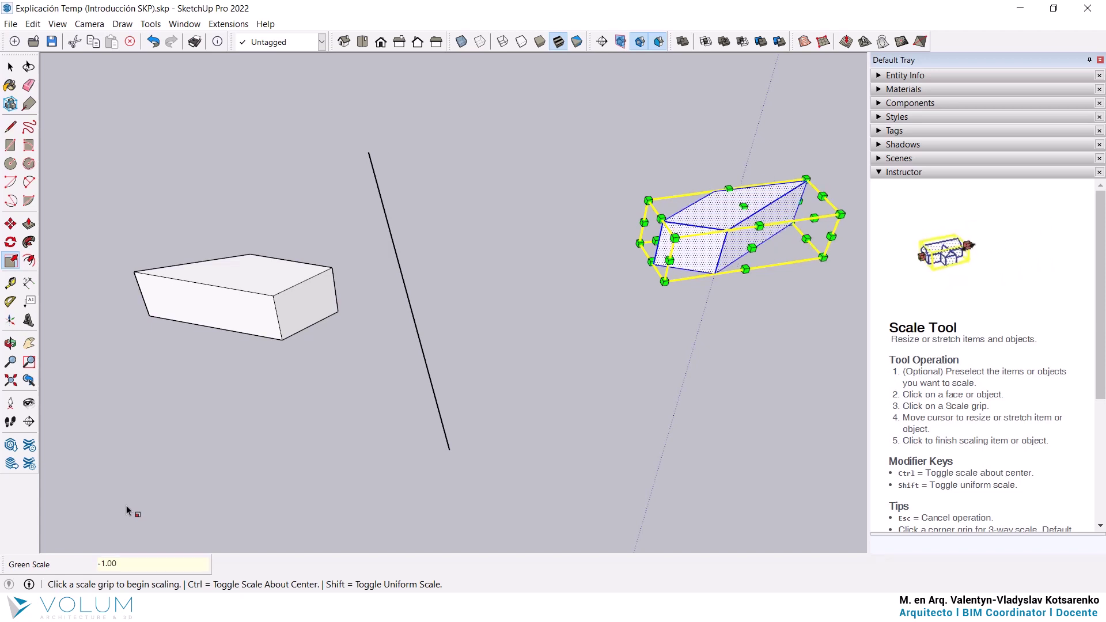
- Move the mirrored box opposite the original across the diagonal edge, then deselect
{"action": "left_click", "coordinate": [10, 223]}
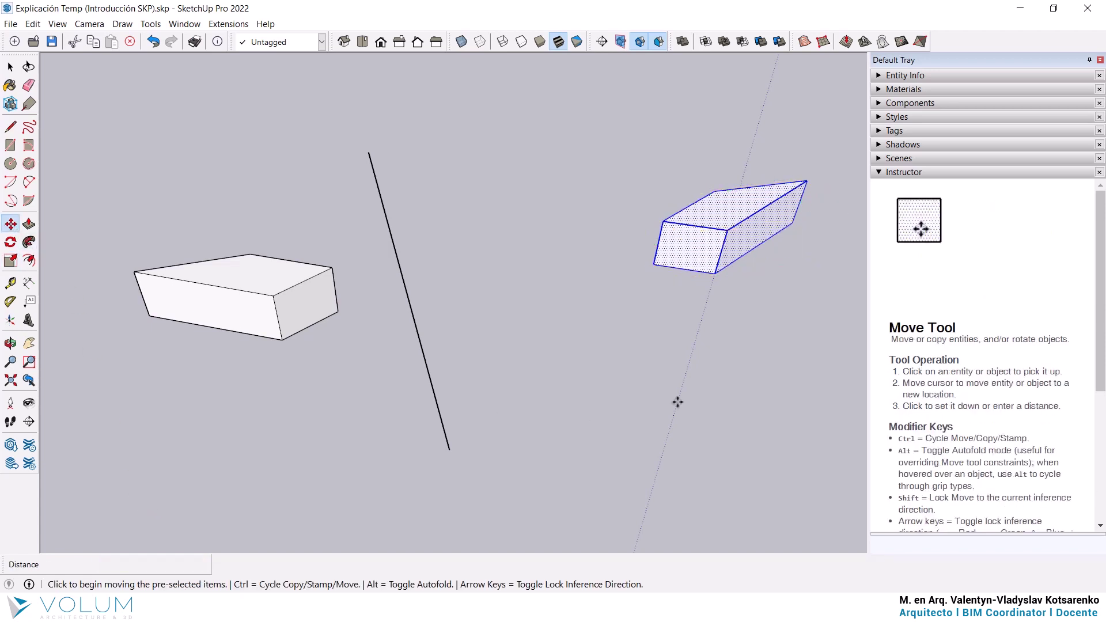
{"action": "left_click", "coordinate": [741, 369]}
{"action": "left_click", "coordinate": [511, 444]}
{"action": "mouse_move", "coordinate": [511, 444]}
{"action": "middle_mouse_down"}
{"action": "mouse_move", "coordinate": [460, 281]}
{"action": "mouse_move", "coordinate": [96, 471]}
{"action": "mouse_move", "coordinate": [449, 410]}
{"action": "middle_mouse_up"}
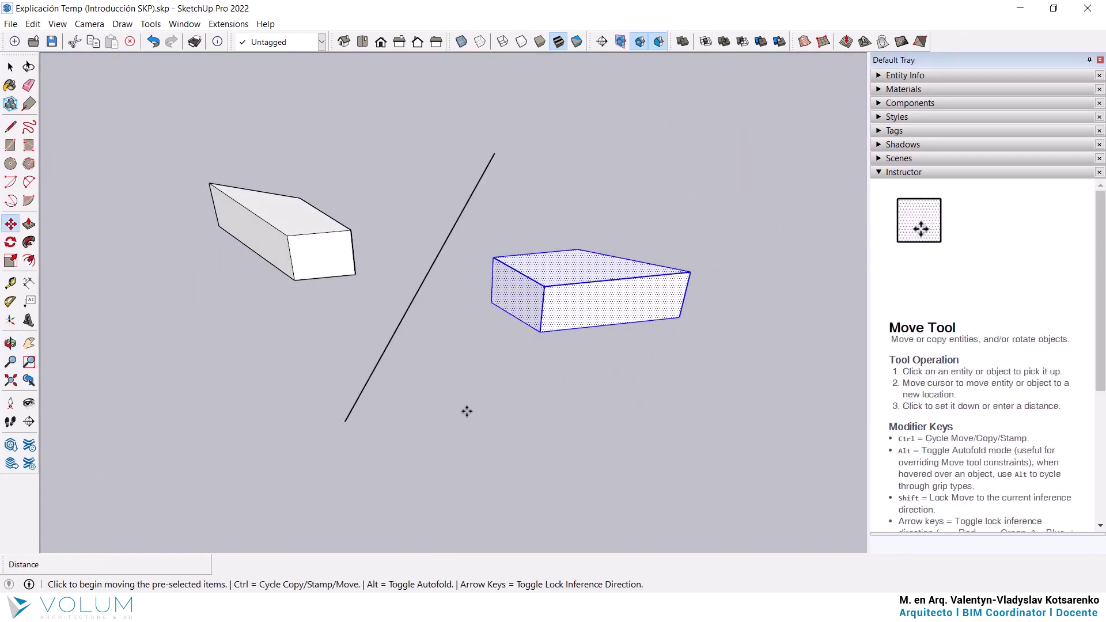
{"action": "left_click", "coordinate": [9, 68]}
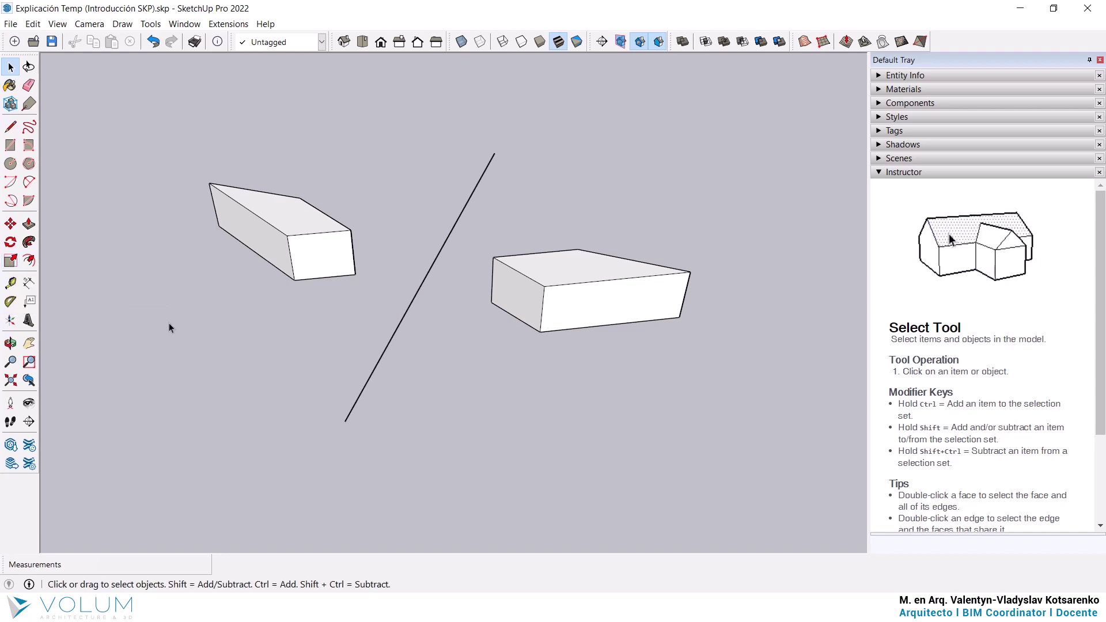
- Zoom out and orbit lower to view the mirrored blocks beside the tubes and shapes
{"action": "scroll", "coordinate": [171, 241], "scroll_direction": "down", "scroll_amount": 5}
{"action": "scroll", "coordinate": [171, 245], "scroll_direction": "down", "scroll_amount": 3}
{"action": "middle_click_drag", "start_coordinate": [250, 261], "coordinate": [301, 325]}
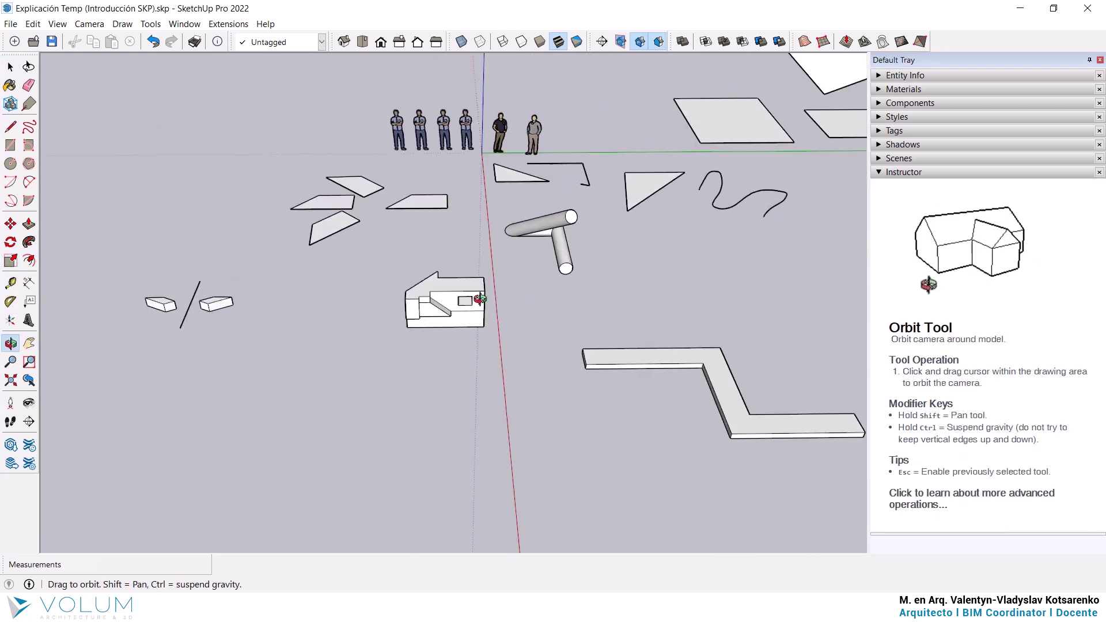
{"action": "scroll", "coordinate": [300, 368], "scroll_direction": "up", "scroll_amount": 3}
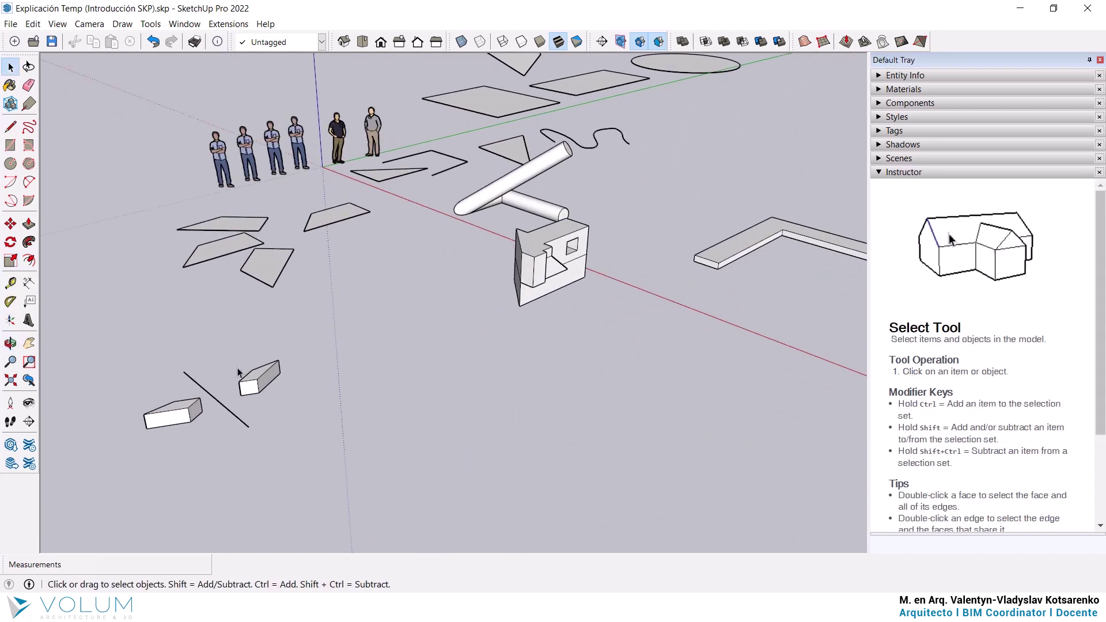
{"action": "scroll", "coordinate": [238, 372], "scroll_direction": "up", "scroll_amount": 1}
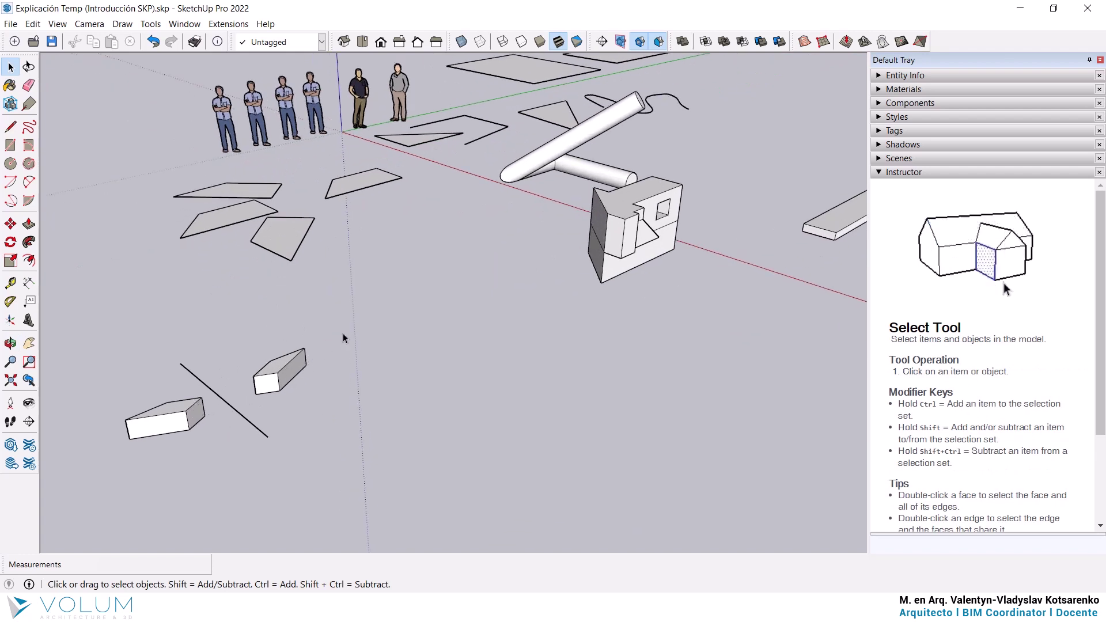